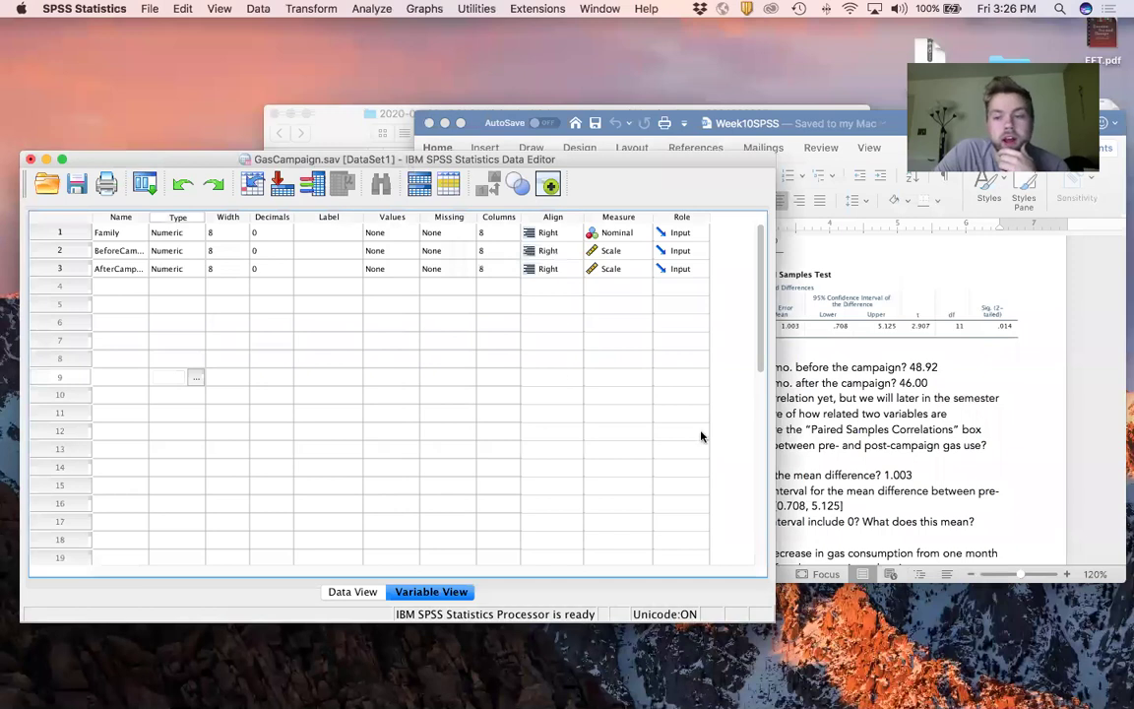
- Switch to the Week10SPSS document in Word and read the gas conservation study description, its family data table and the data-entry instruction
left_click(909, 359)
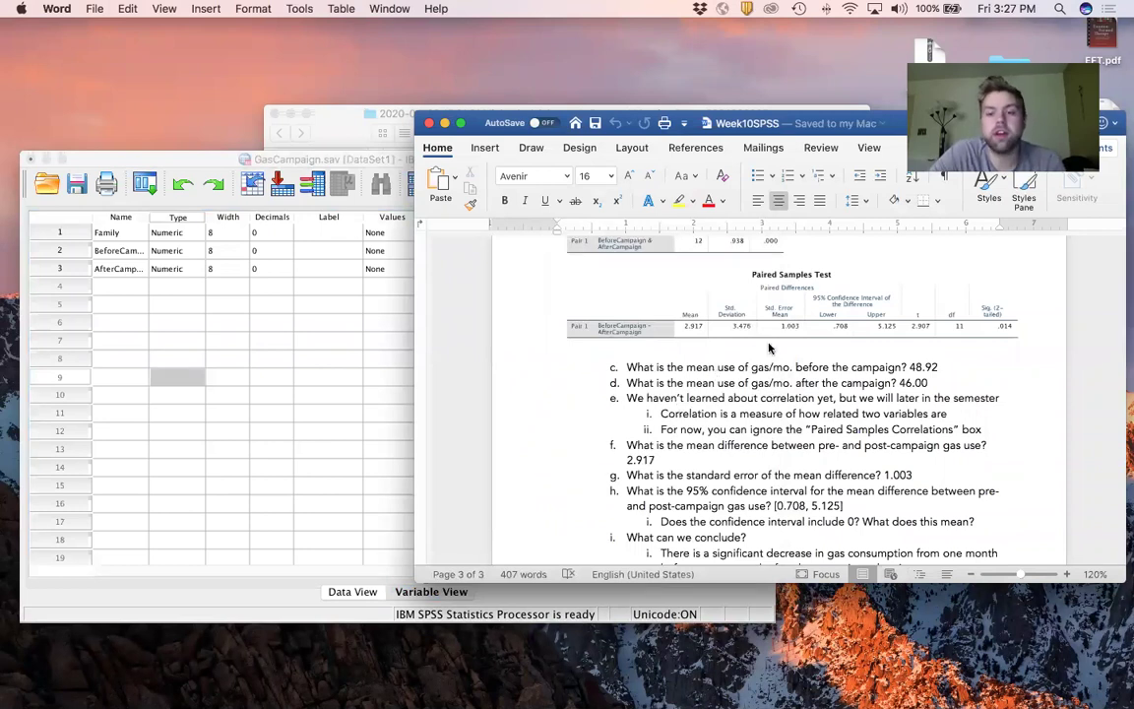
key("super+Home")
scroll(770, 348, "down", 5)
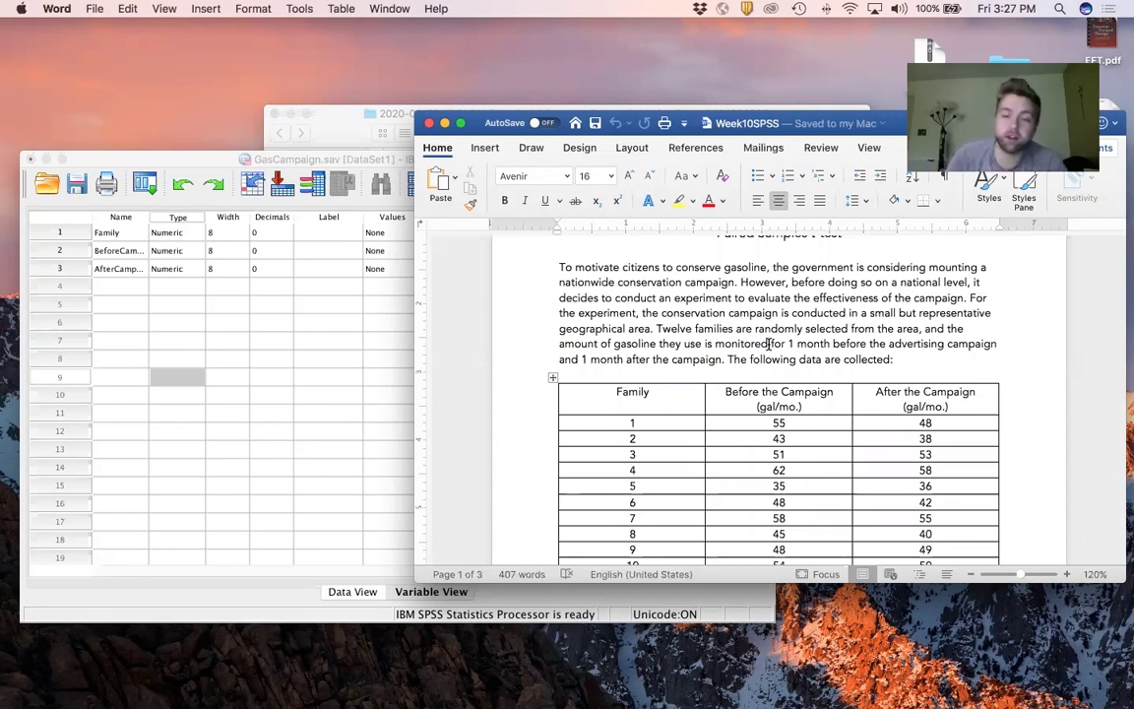
scroll(769, 342, "down", 5)
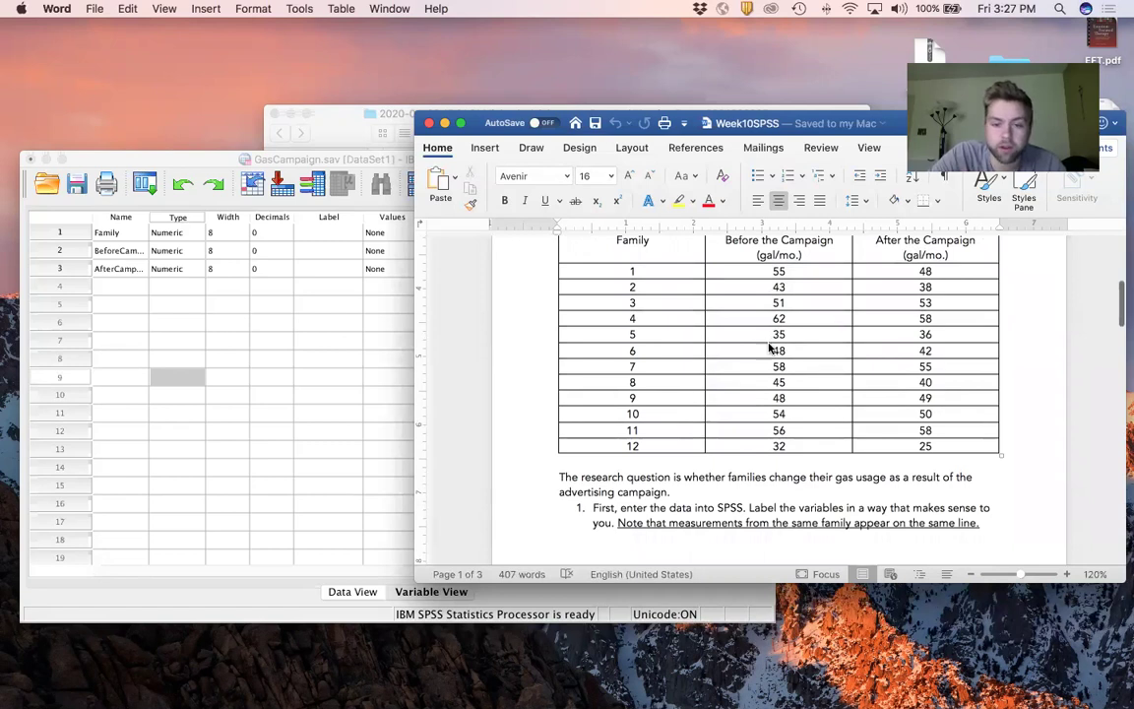
scroll(769, 342, "down", 2)
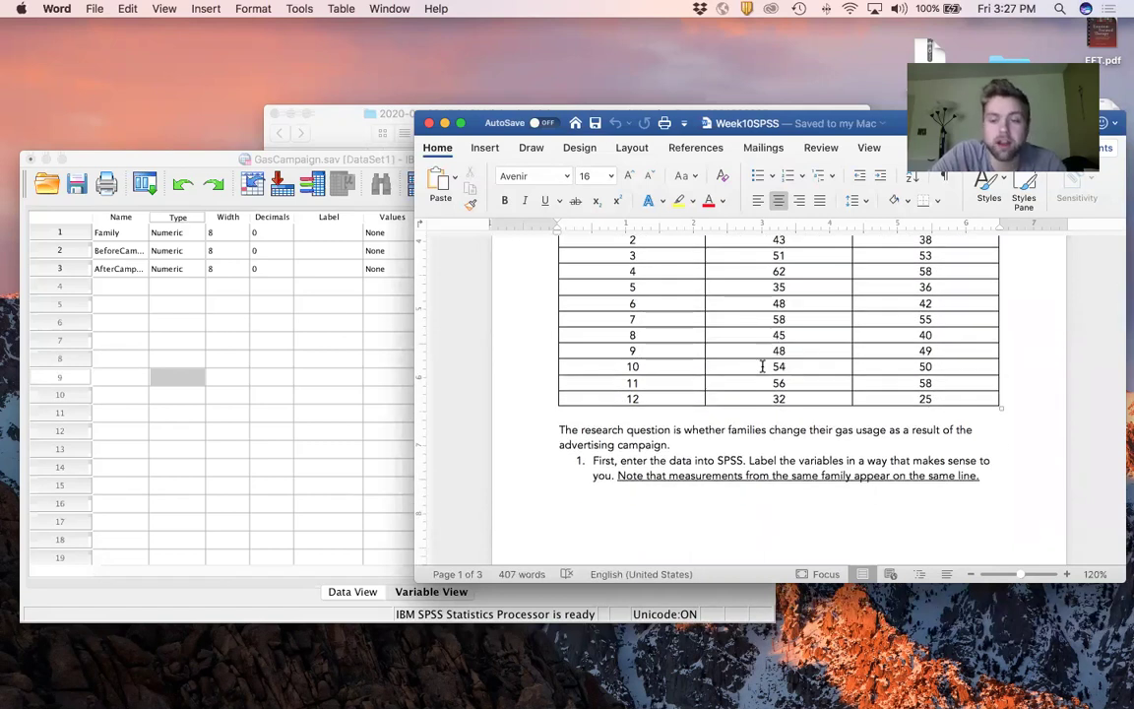
scroll(636, 483, "down", 10)
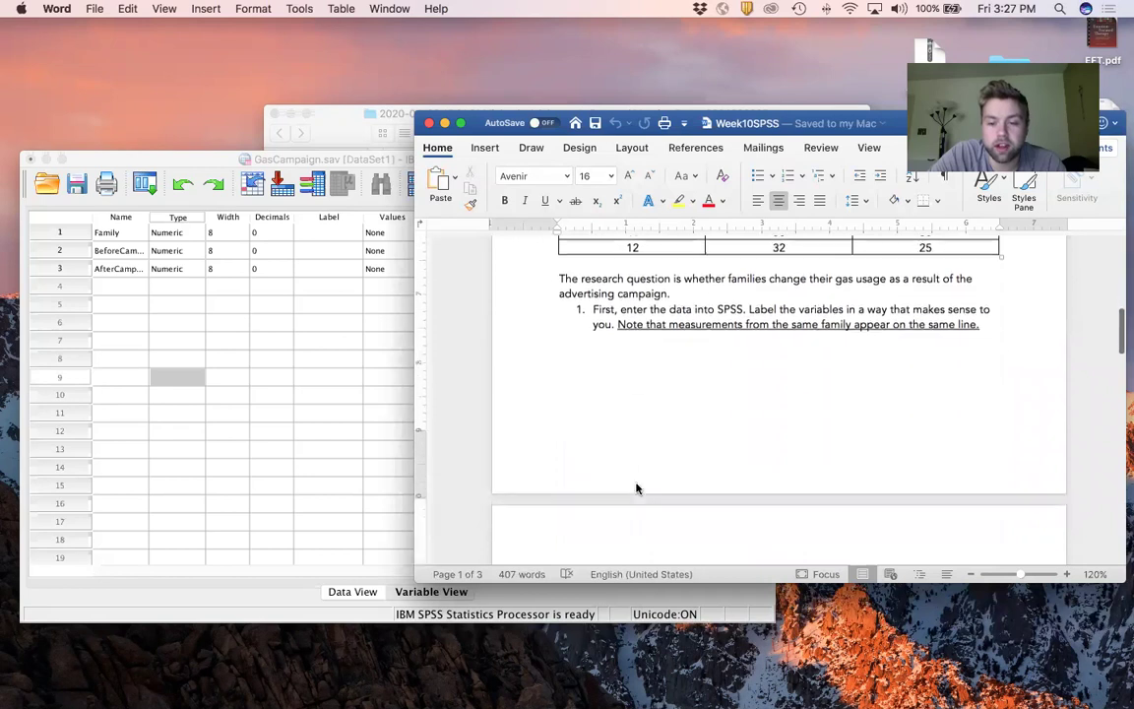
scroll(636, 488, "down", 2)
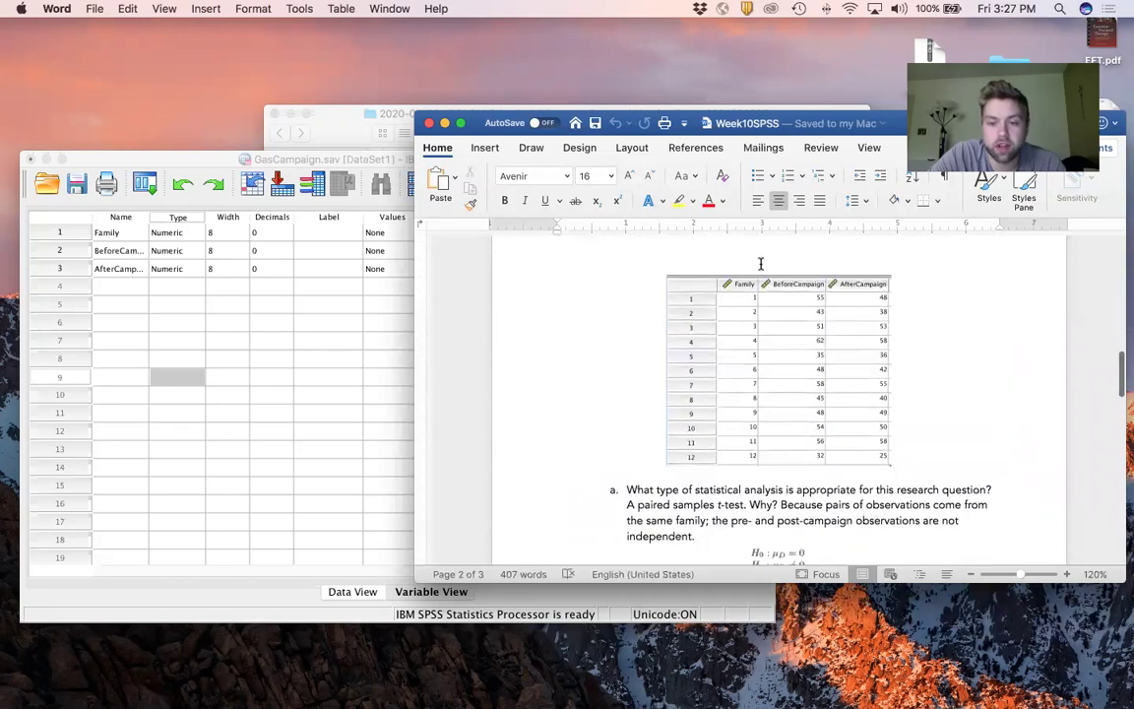
- Switch to SPSS Statistics and display the data values of GasCampaign.sav instead of the variable definitions
left_click(445, 598)
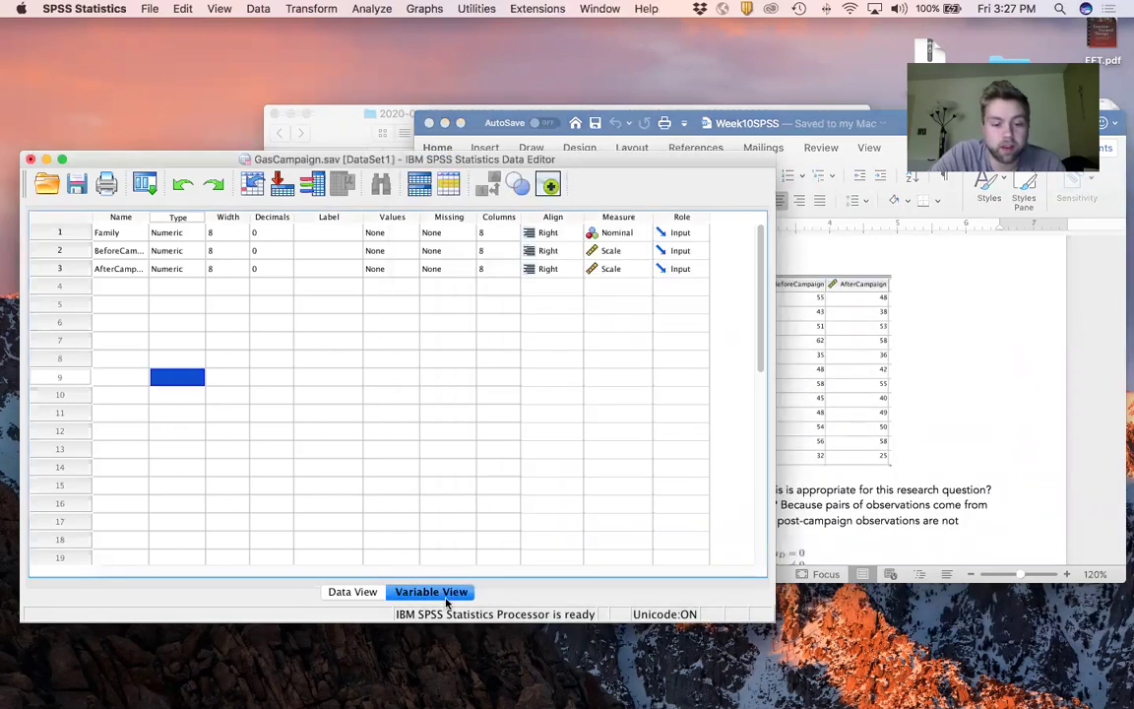
left_click(347, 591)
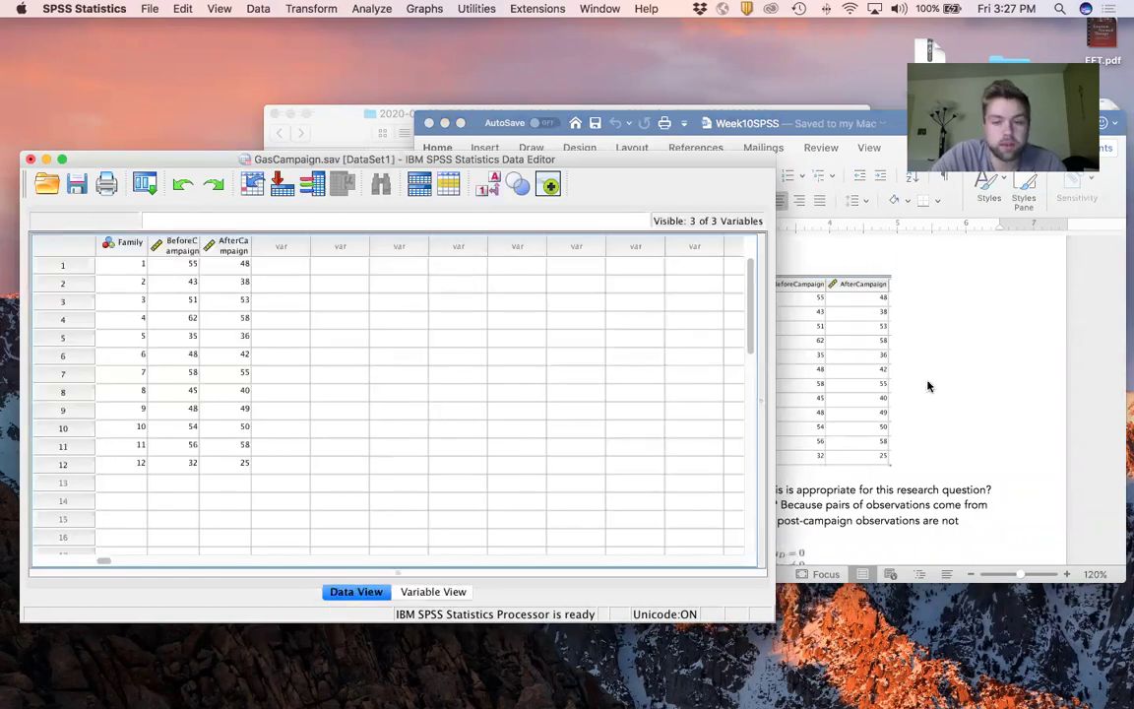
- Switch to Word and read question a, the hypotheses and the instructions for performing a paired samples t-test
left_click(834, 347)
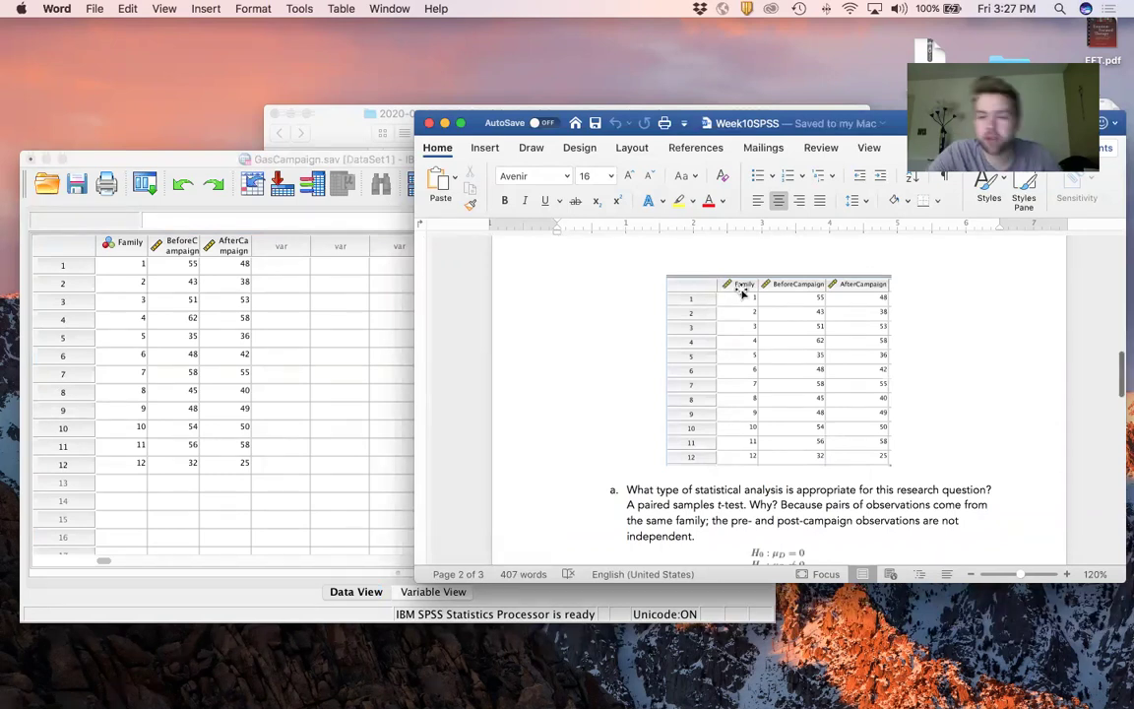
scroll(742, 291, "down", 2)
scroll(742, 291, "down", 5)
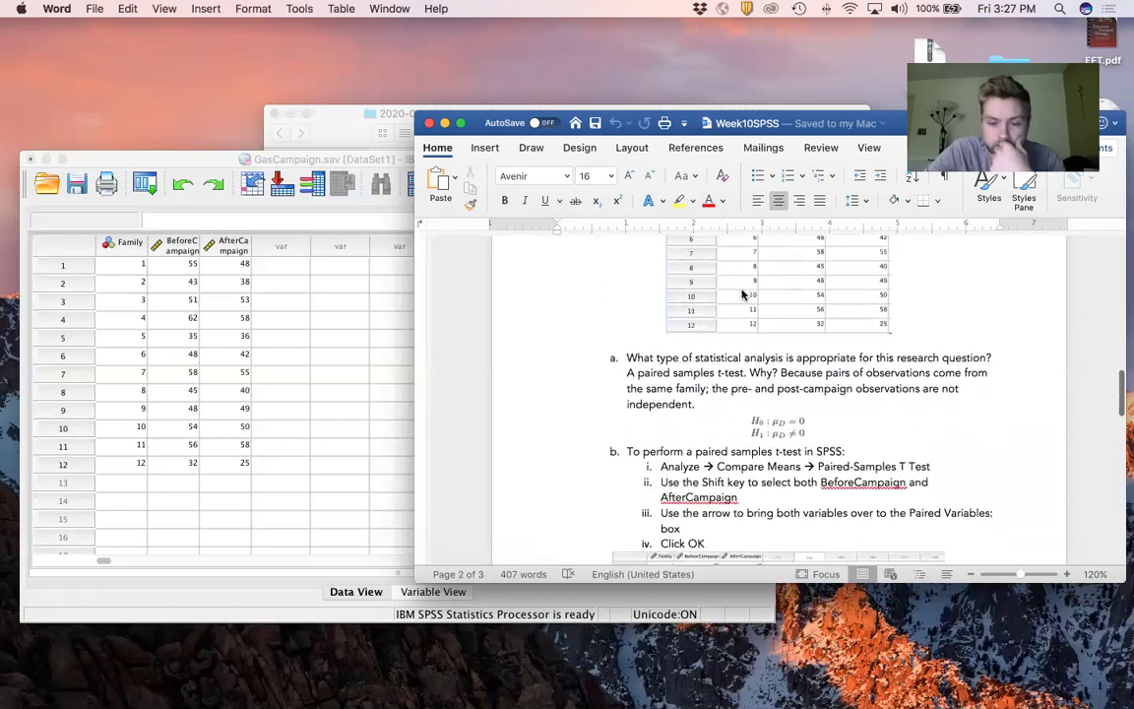
scroll(735, 356, "down", 1)
scroll(735, 356, "up", 2)
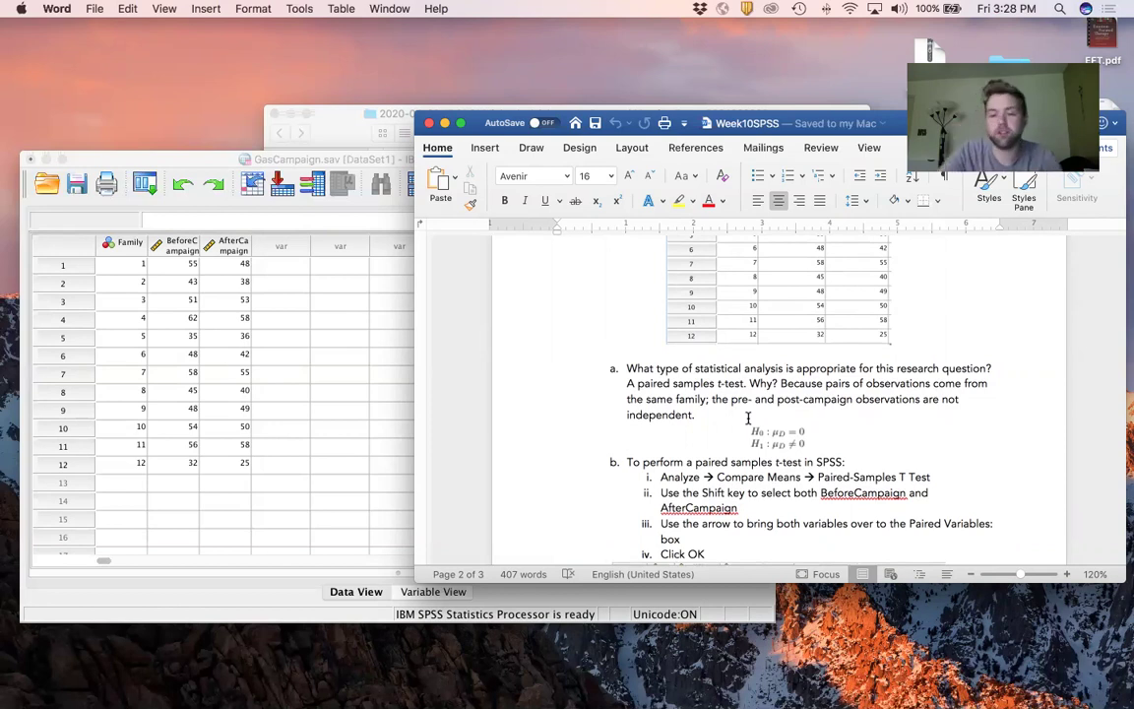
scroll(750, 418, "down", 1)
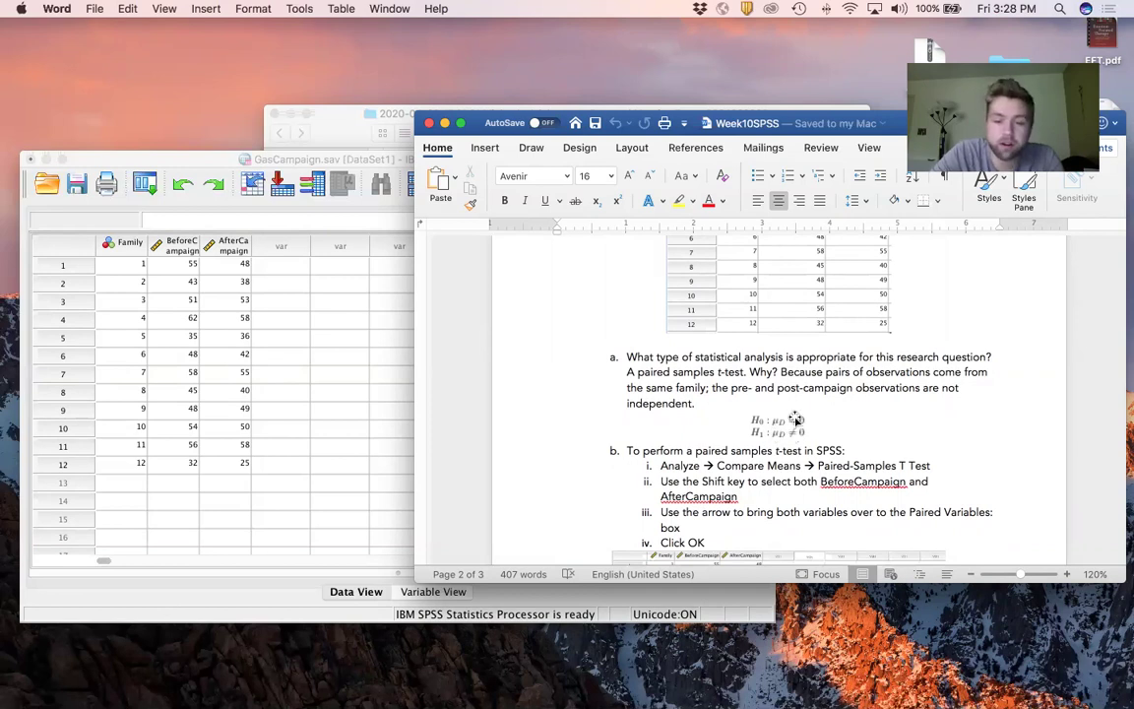
scroll(793, 394, "down", 3)
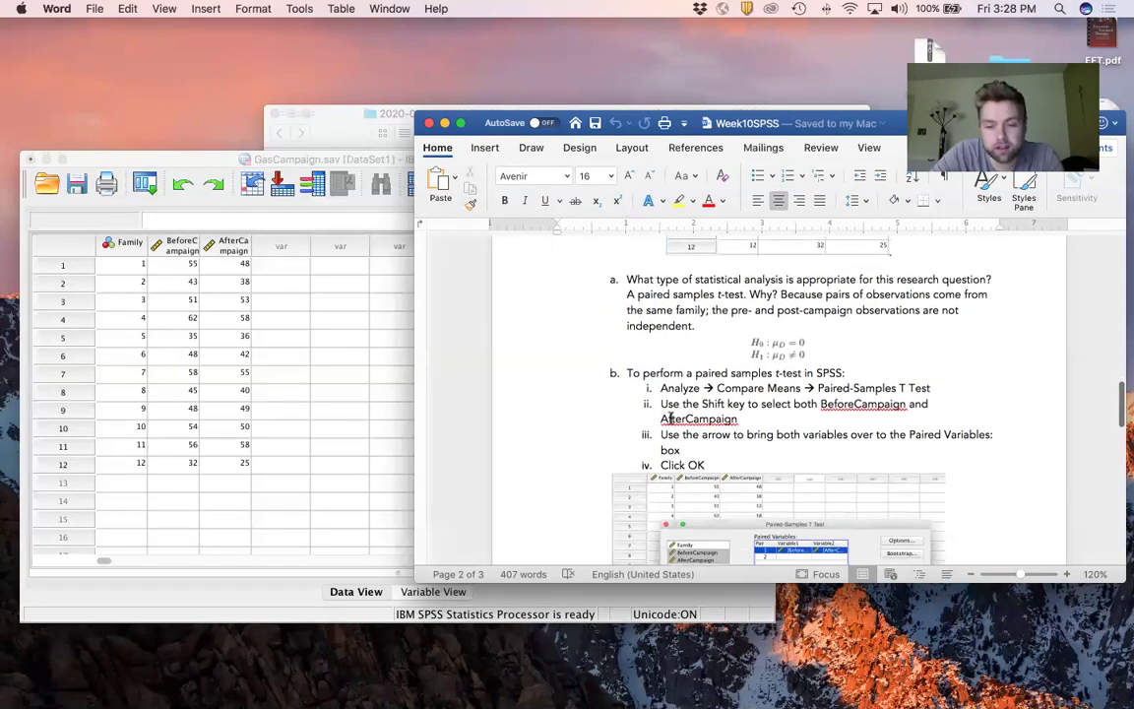
scroll(668, 420, "down", 7)
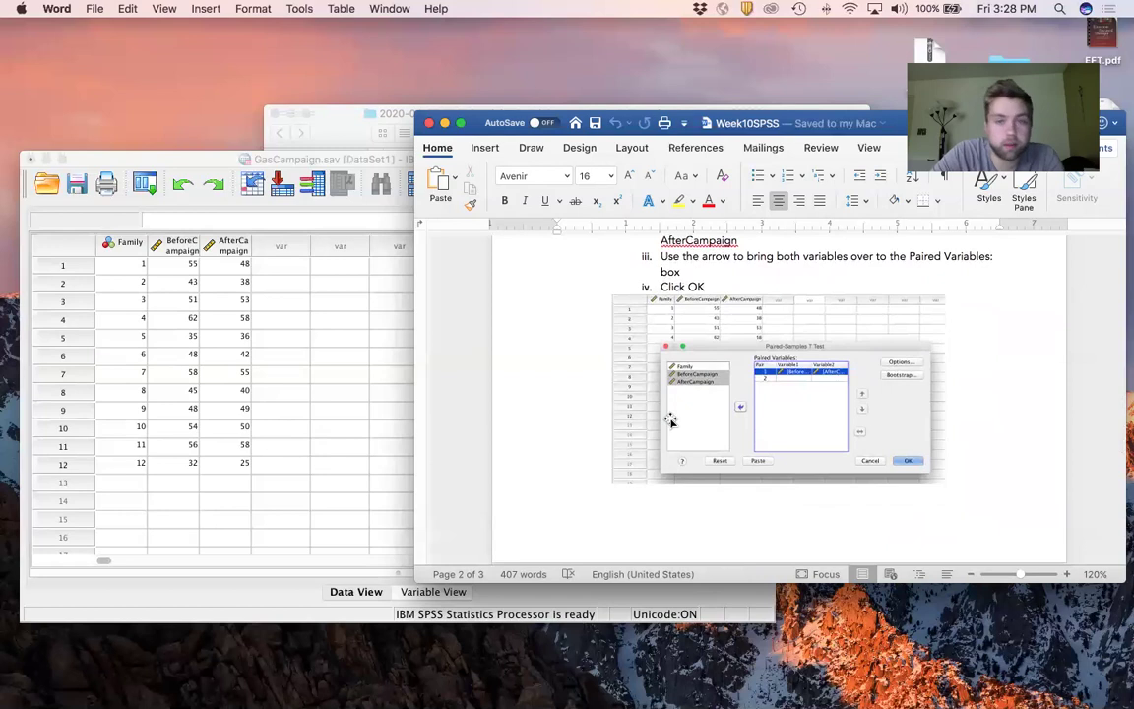
scroll(670, 420, "up", 1)
scroll(670, 421, "up", 3)
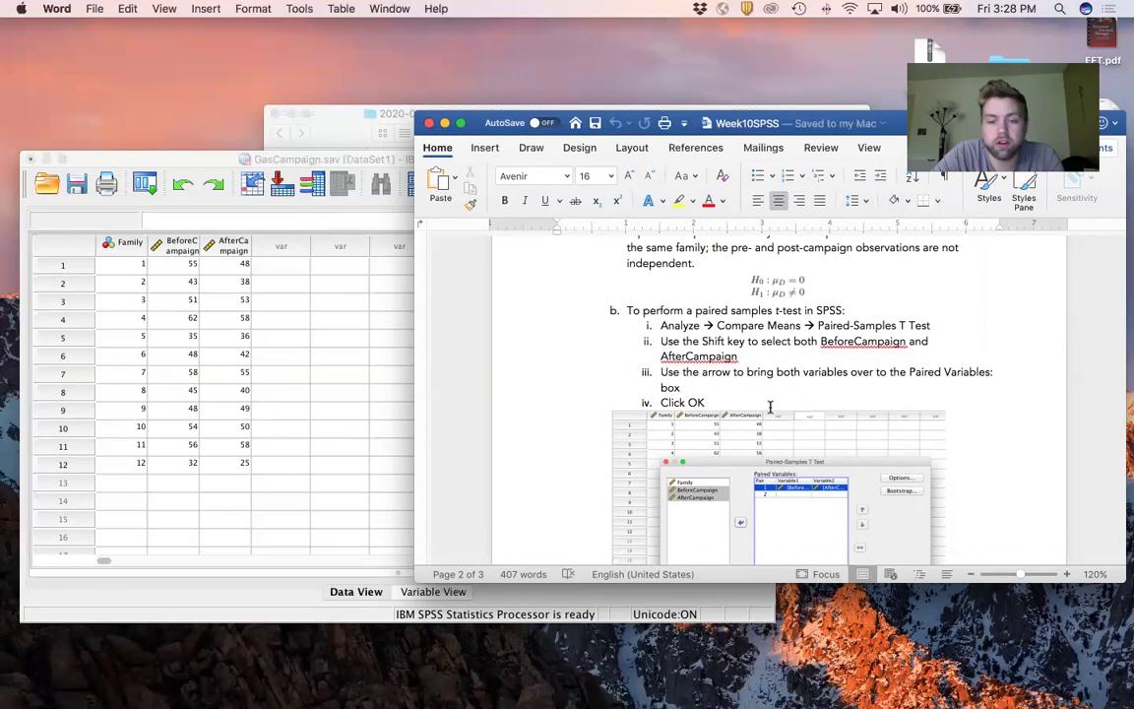
scroll(689, 369, "down", 2)
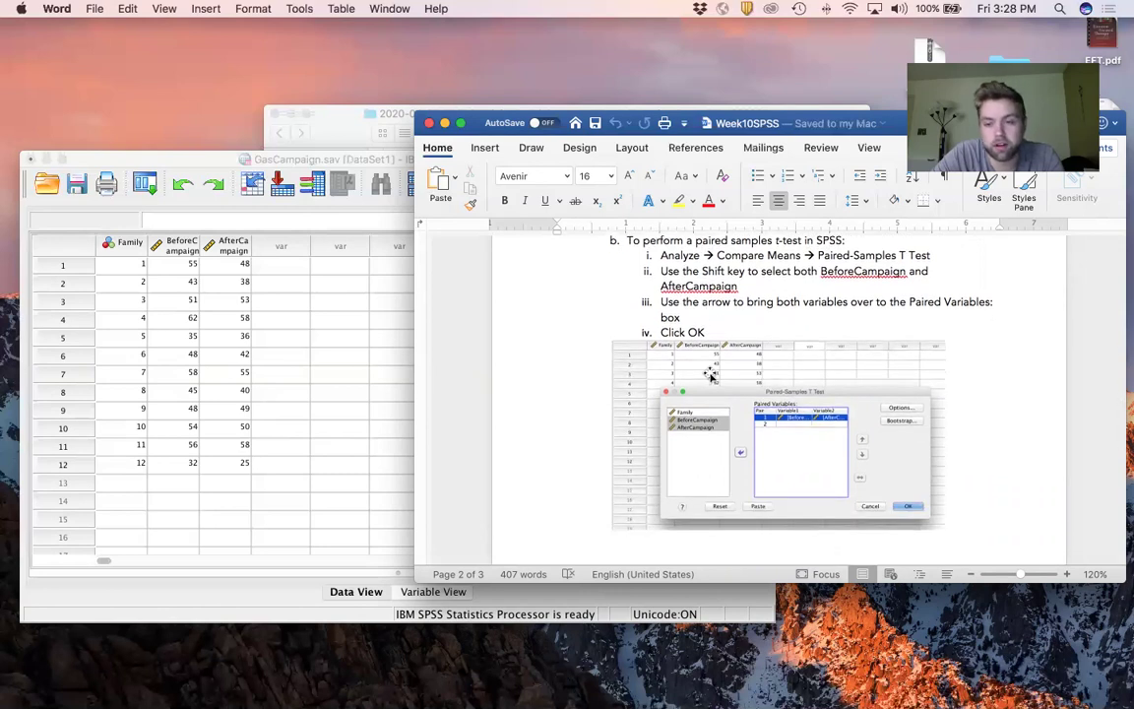
scroll(708, 372, "down", 2)
- Switch to SPSS Statistics and open the Paired-Samples T Test dialog for the GasCampaign data
left_click(328, 341)
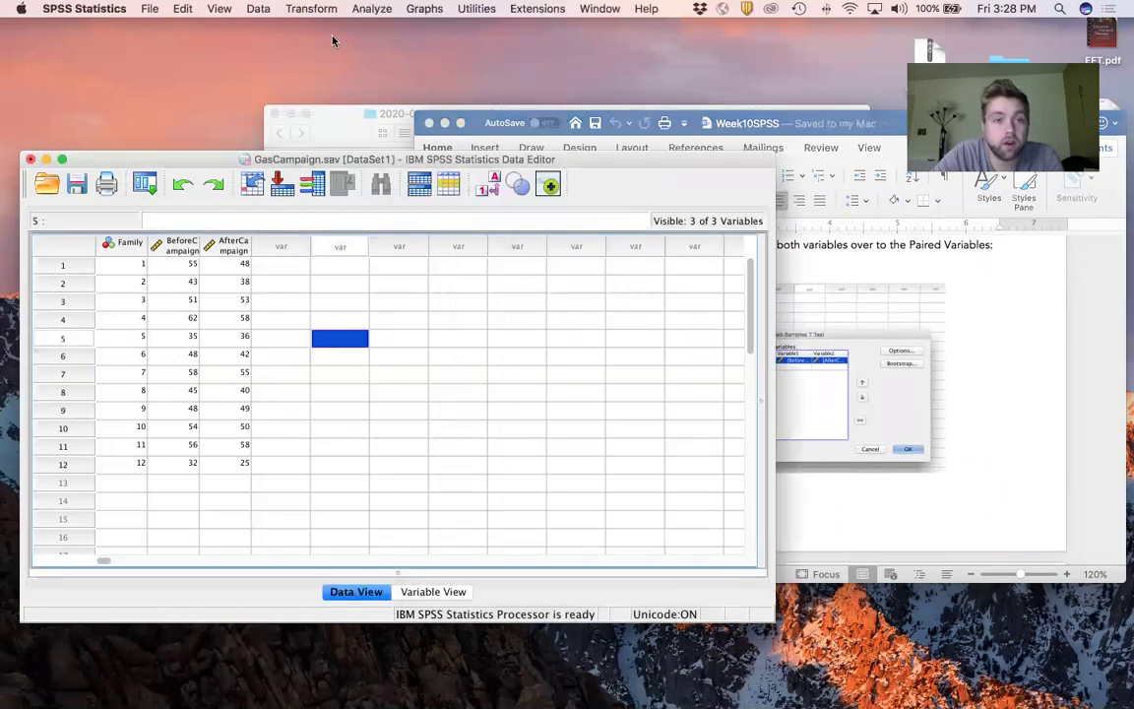
left_click(368, 10)
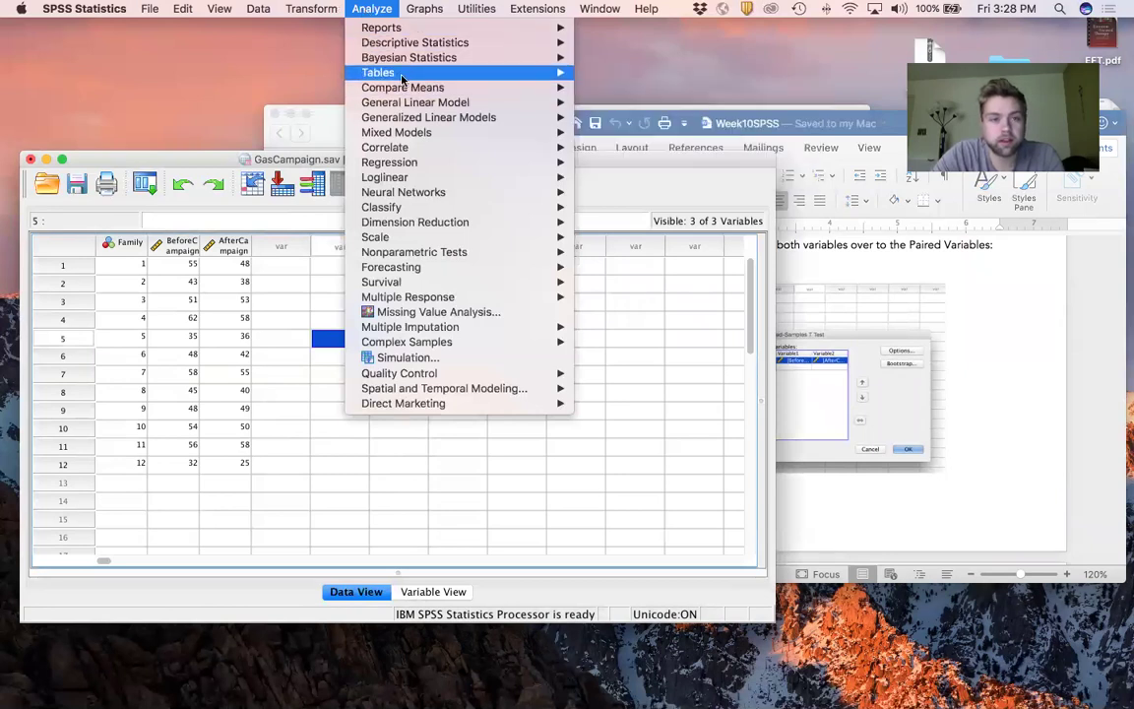
mouse_move(455, 87)
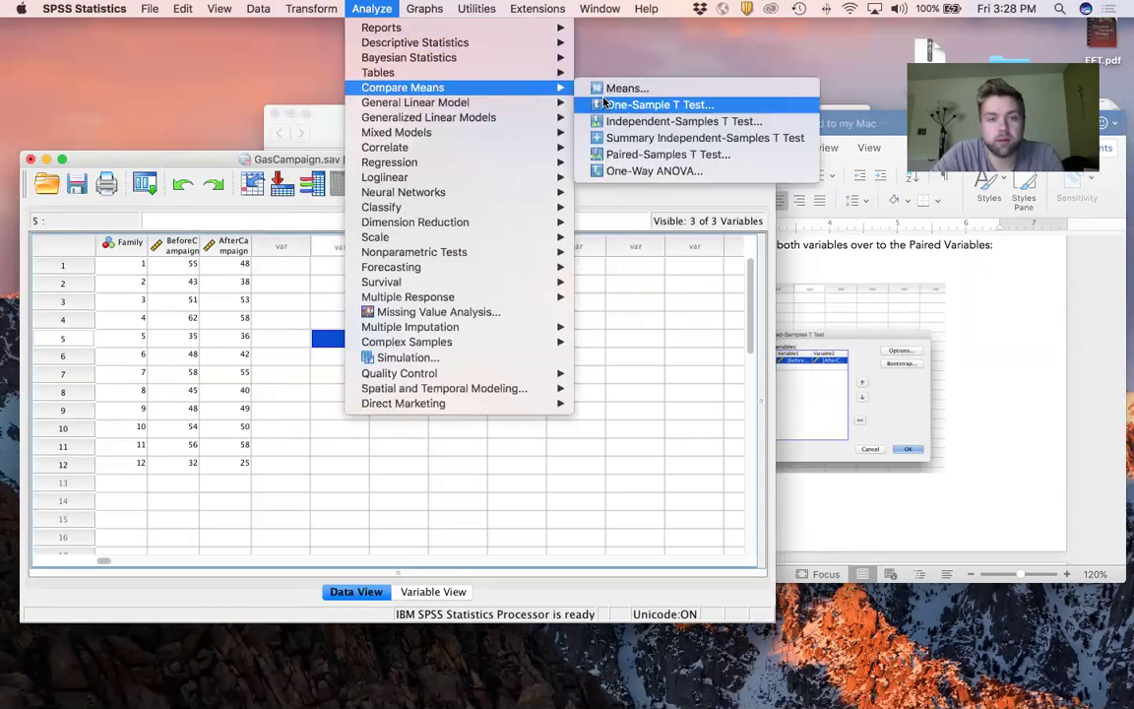
left_click(637, 155)
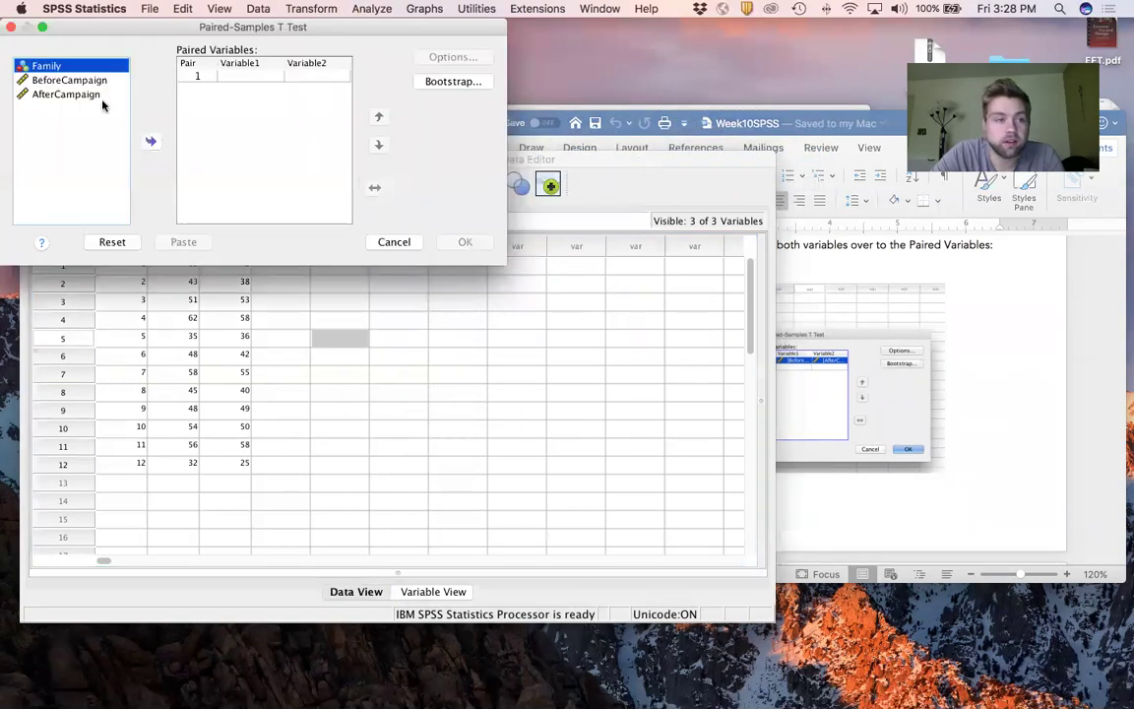
- Pair BeforeCampaign as Variable1 with AfterCampaign as Variable2 and run the paired-samples t-test
left_click(82, 85)
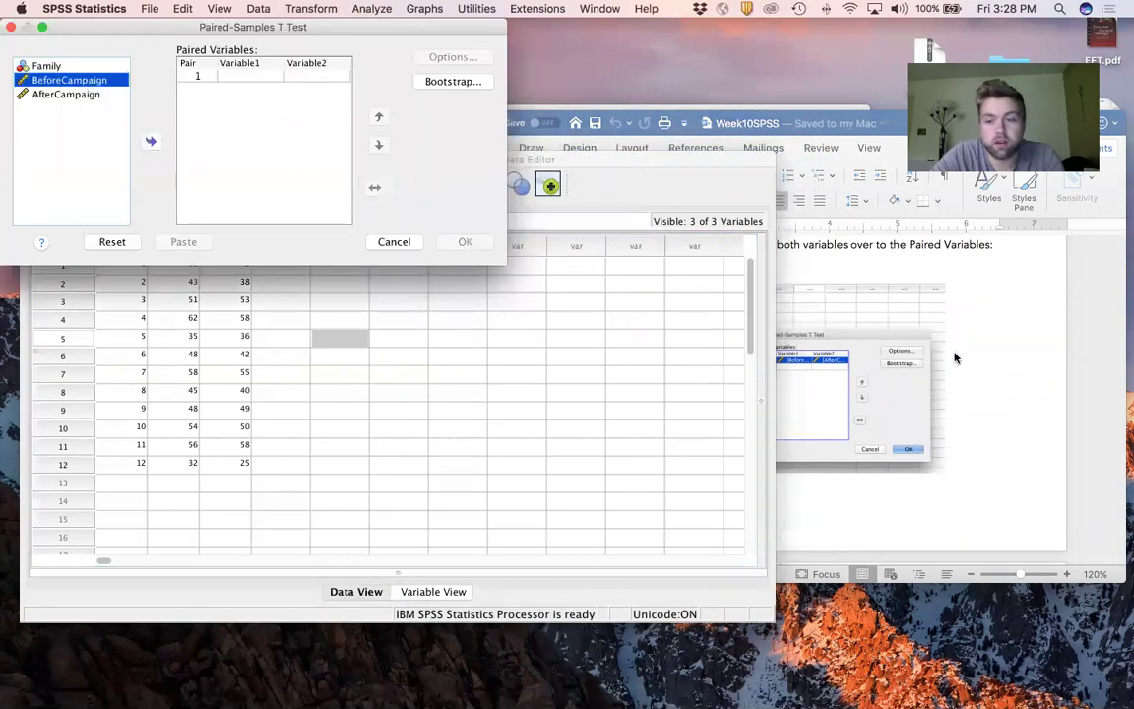
left_click(955, 357)
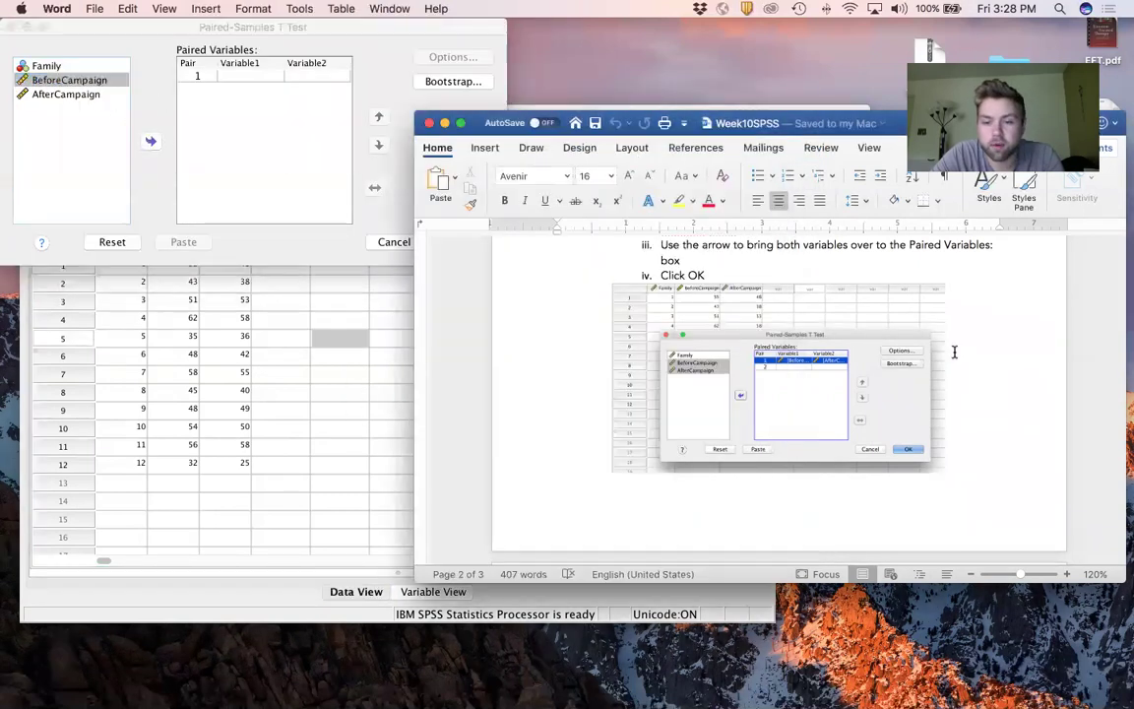
left_click(307, 186)
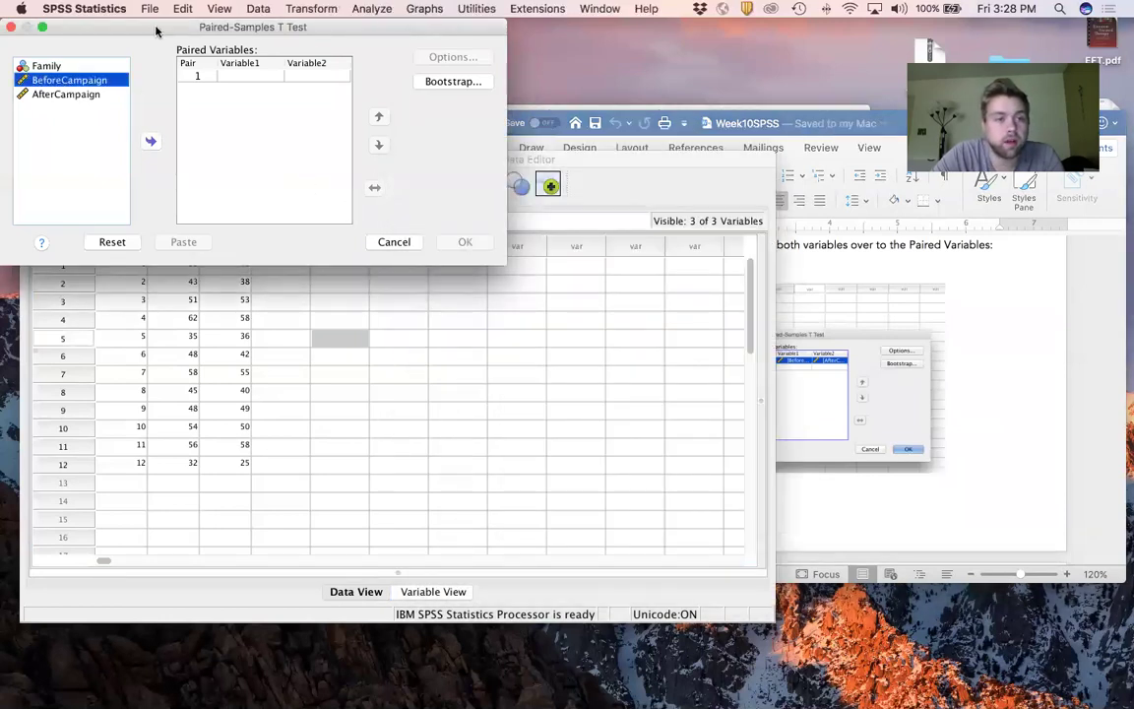
left_click_drag(141, 26, 249, 143)
left_click(222, 248)
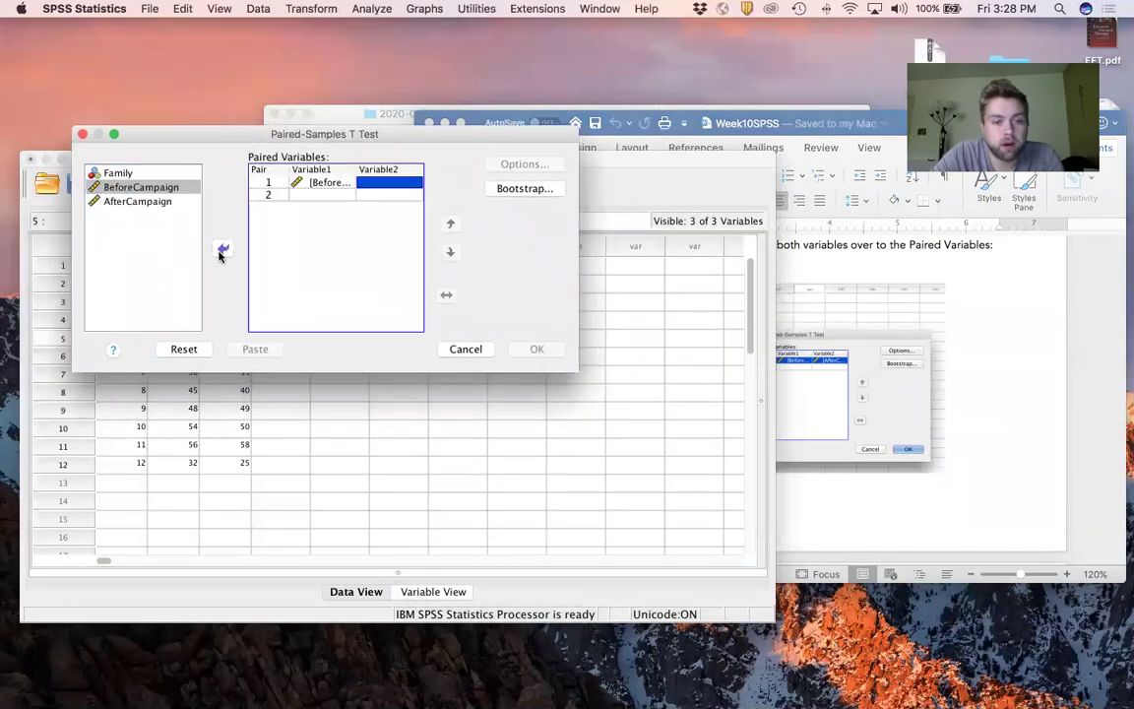
left_click(152, 201)
left_click(222, 247)
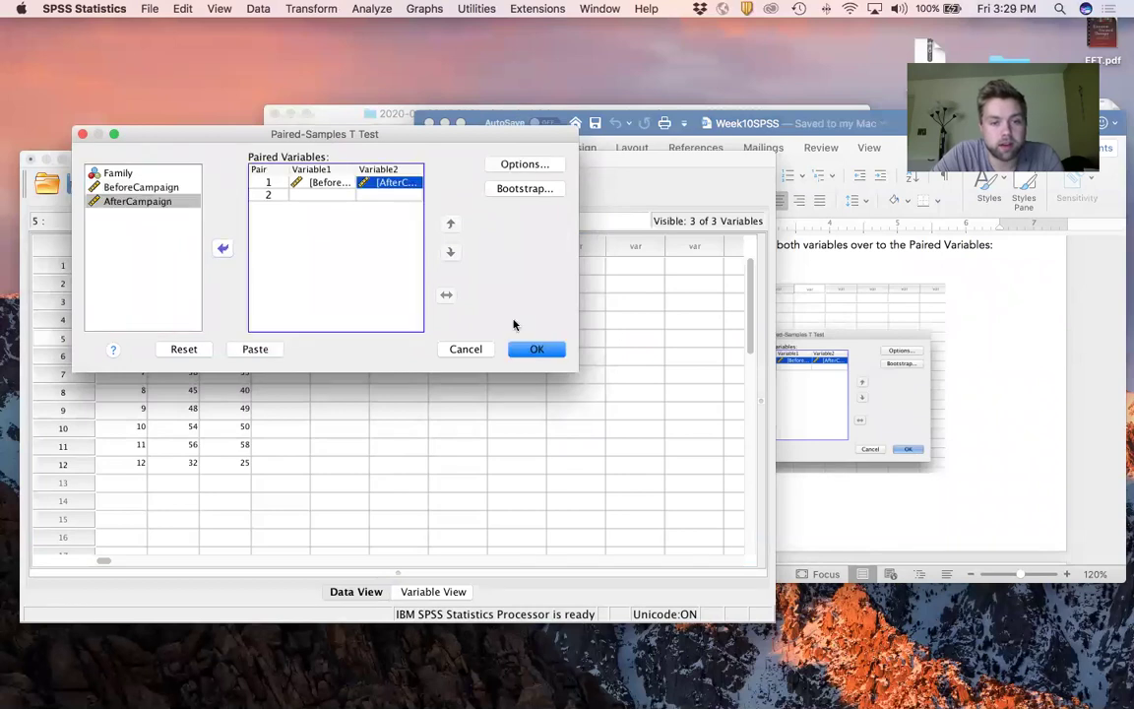
left_click(547, 356)
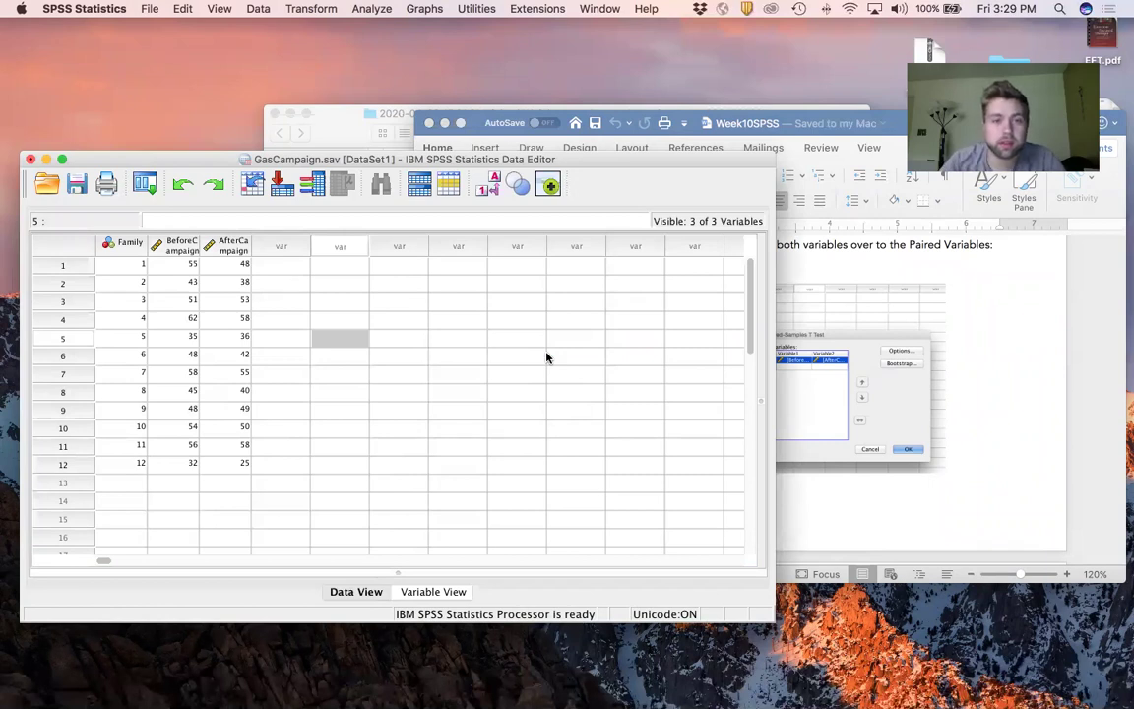
- Bring the T-Test output window forward, shrink it from full size, reposition it and show the Paired Samples Test table
key("ctrl+Up")
mouse_move(506, 8)
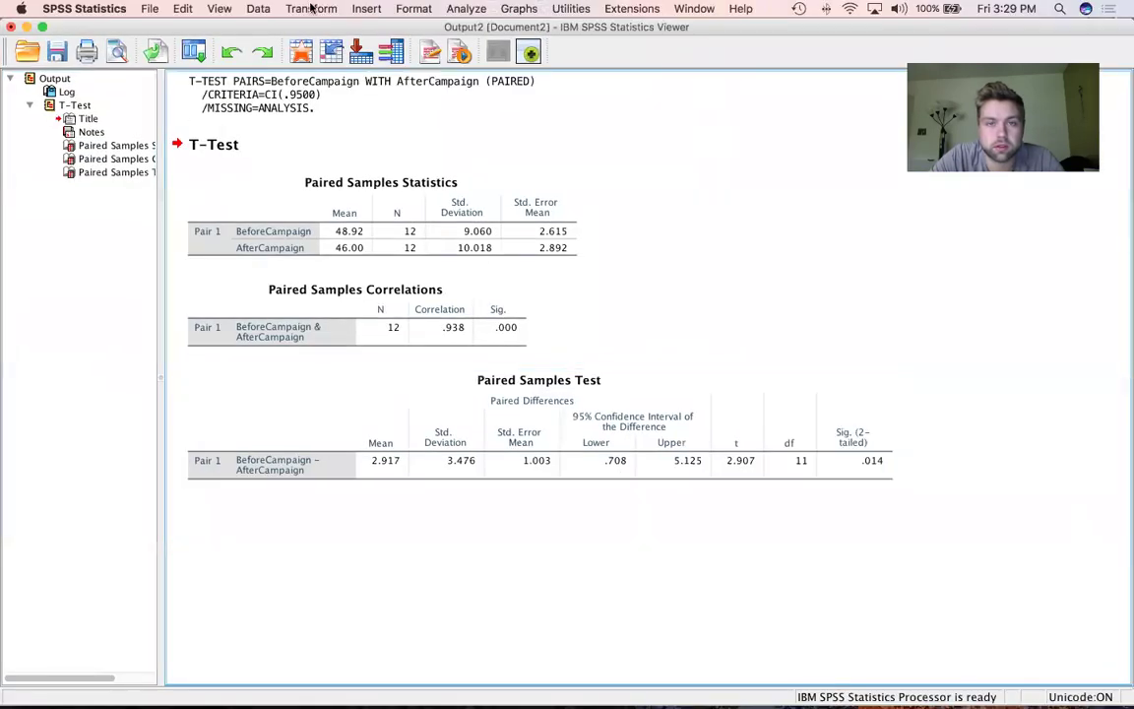
left_click(43, 27)
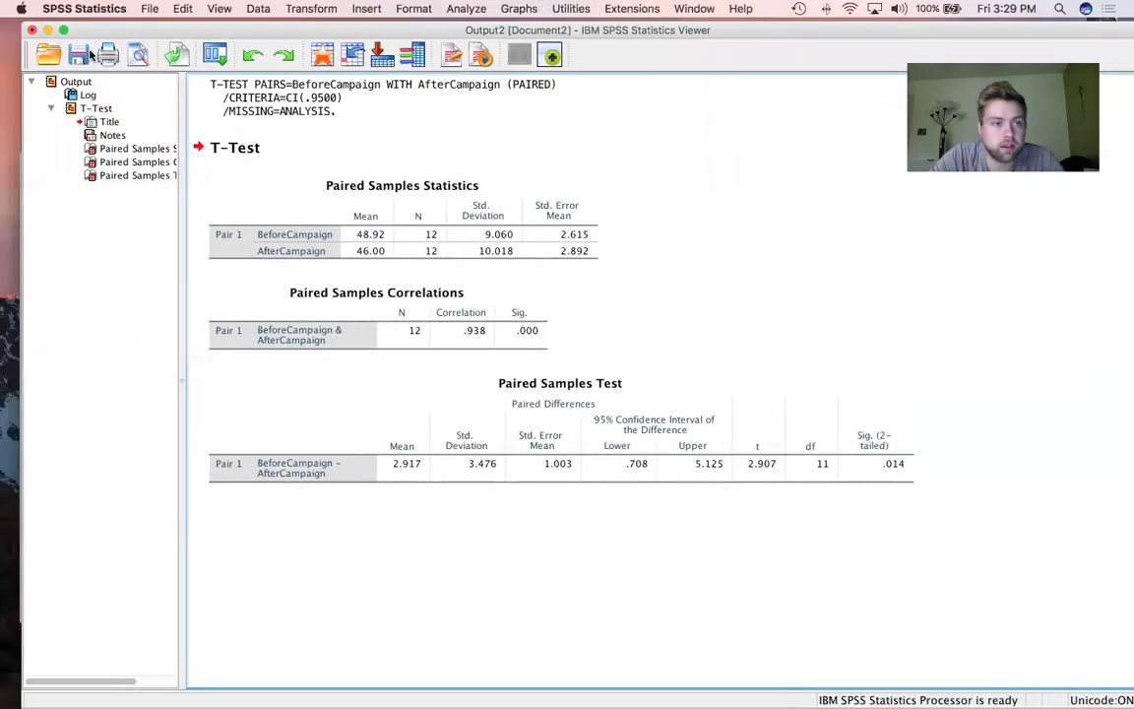
left_click_drag(100, 69, 304, 143)
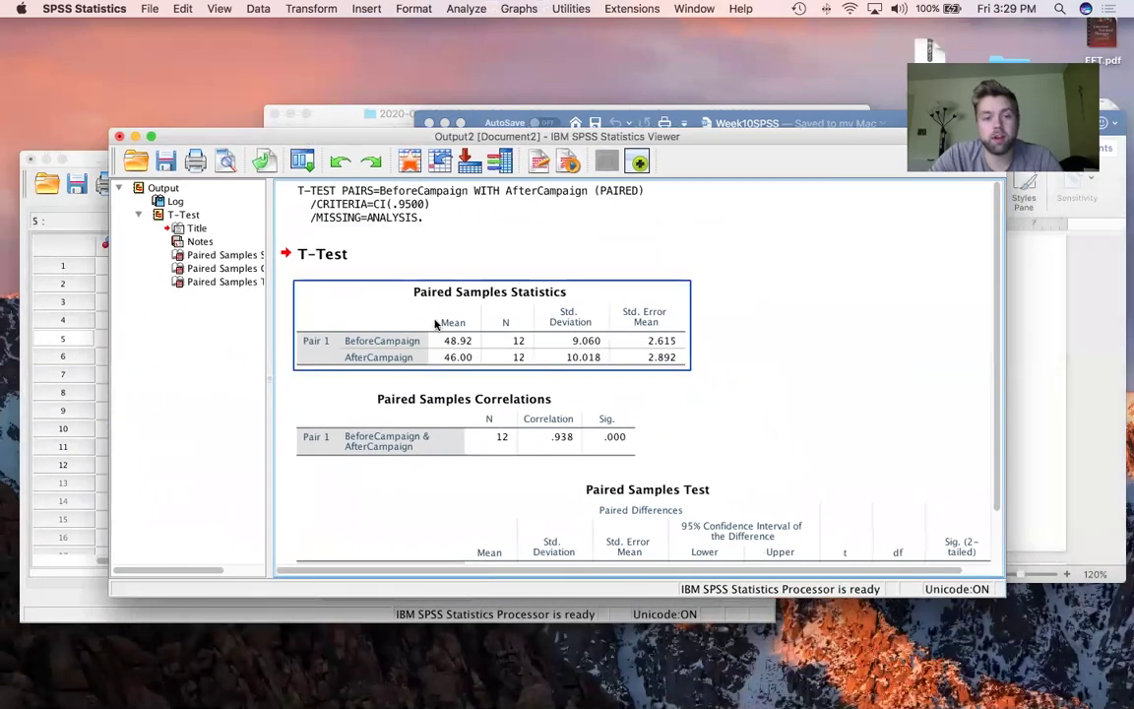
scroll(436, 336, "down", 2)
scroll(662, 465, "right", 1)
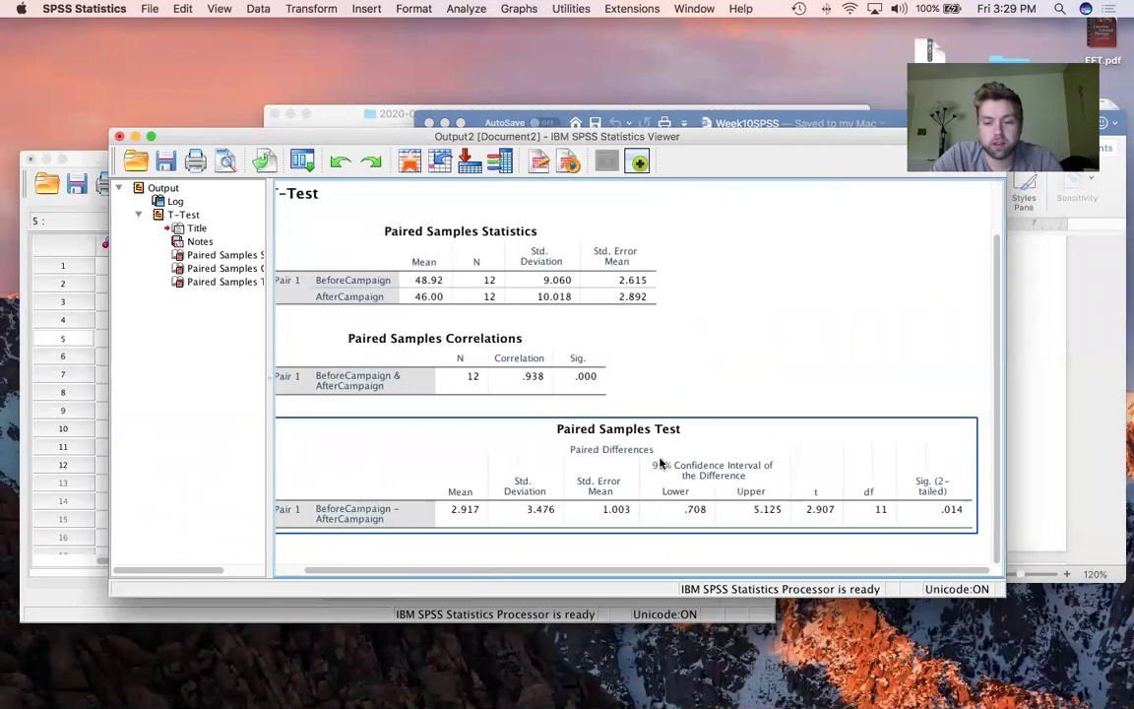
scroll(660, 462, "right", 1)
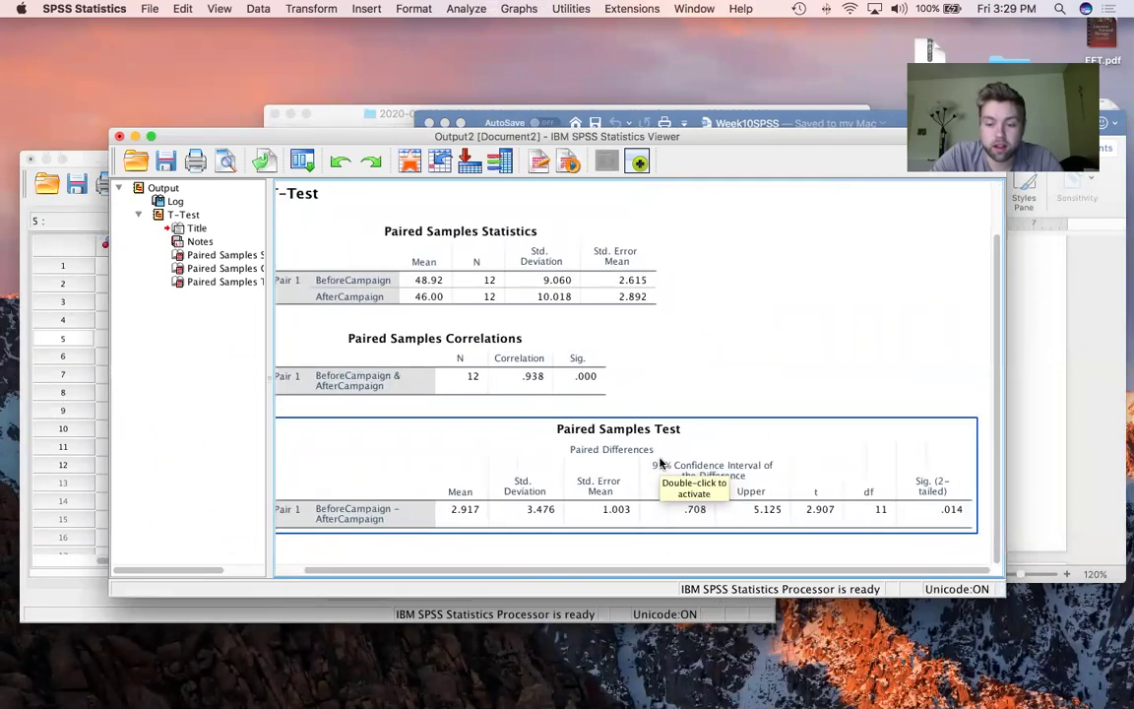
- Switch to the Week10SPSS document in Word and read the paired-samples output tables alongside questions c to h
left_click(1053, 422)
scroll(846, 417, "down", 10)
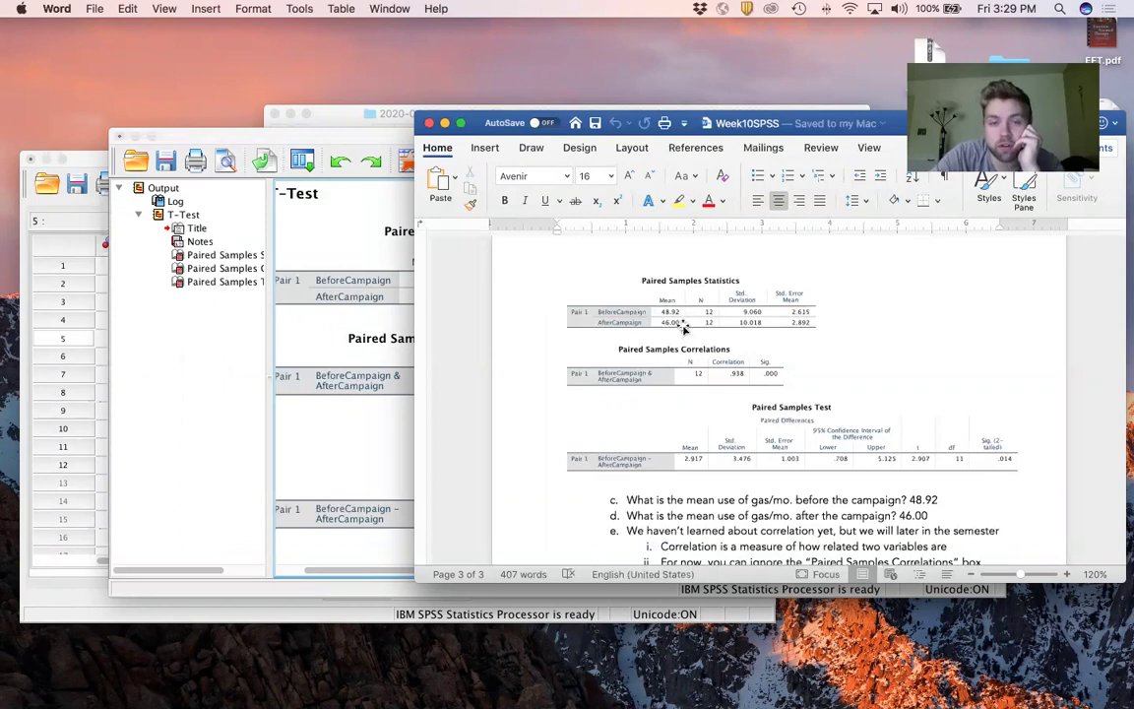
scroll(826, 453, "down", 2)
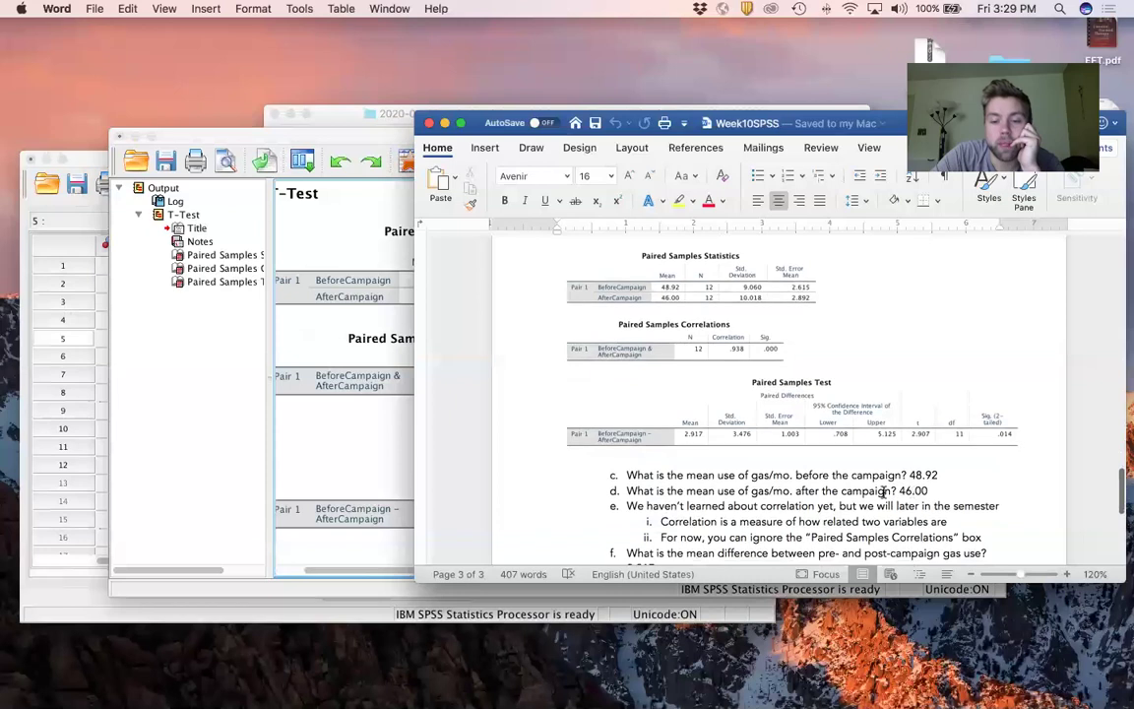
scroll(625, 492, "down", 1)
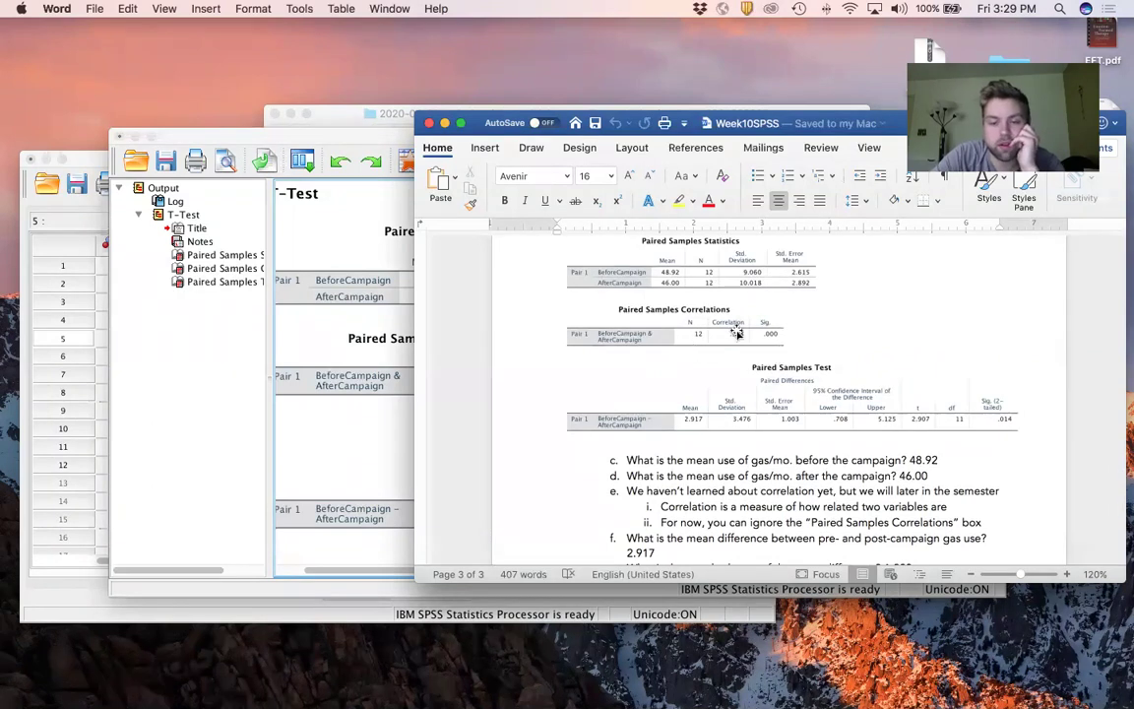
scroll(701, 487, "down", 3)
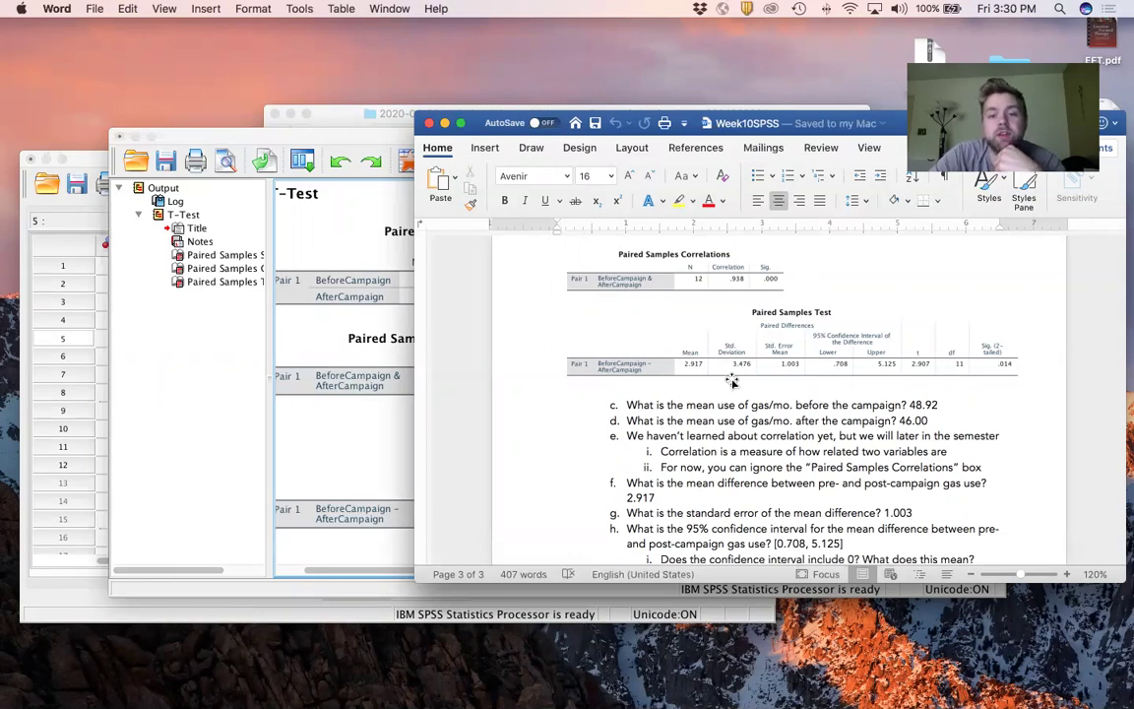
scroll(732, 382, "up", 5)
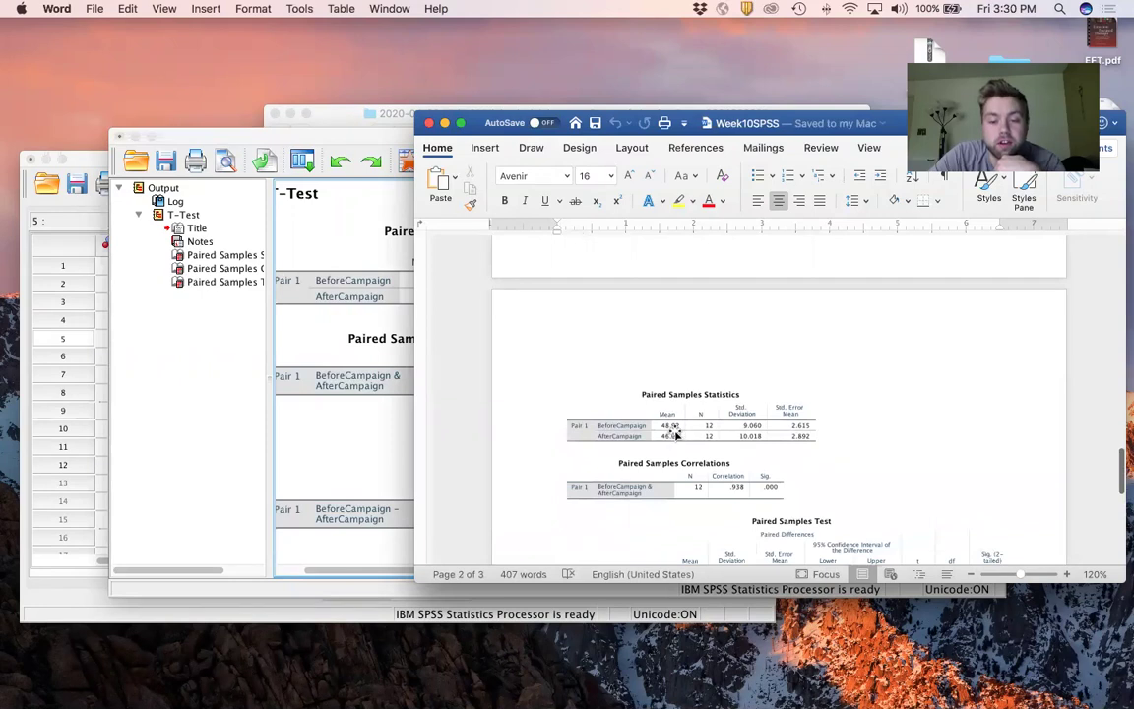
scroll(674, 436, "down", 5)
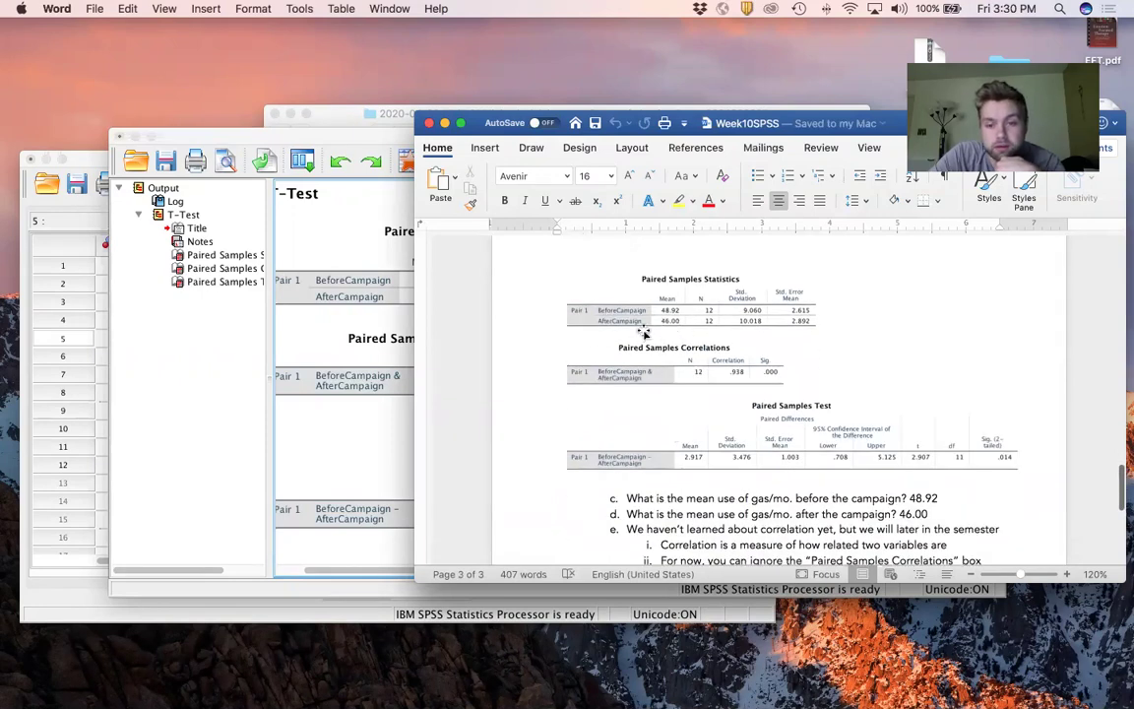
scroll(713, 364, "down", 1)
scroll(713, 366, "down", 3)
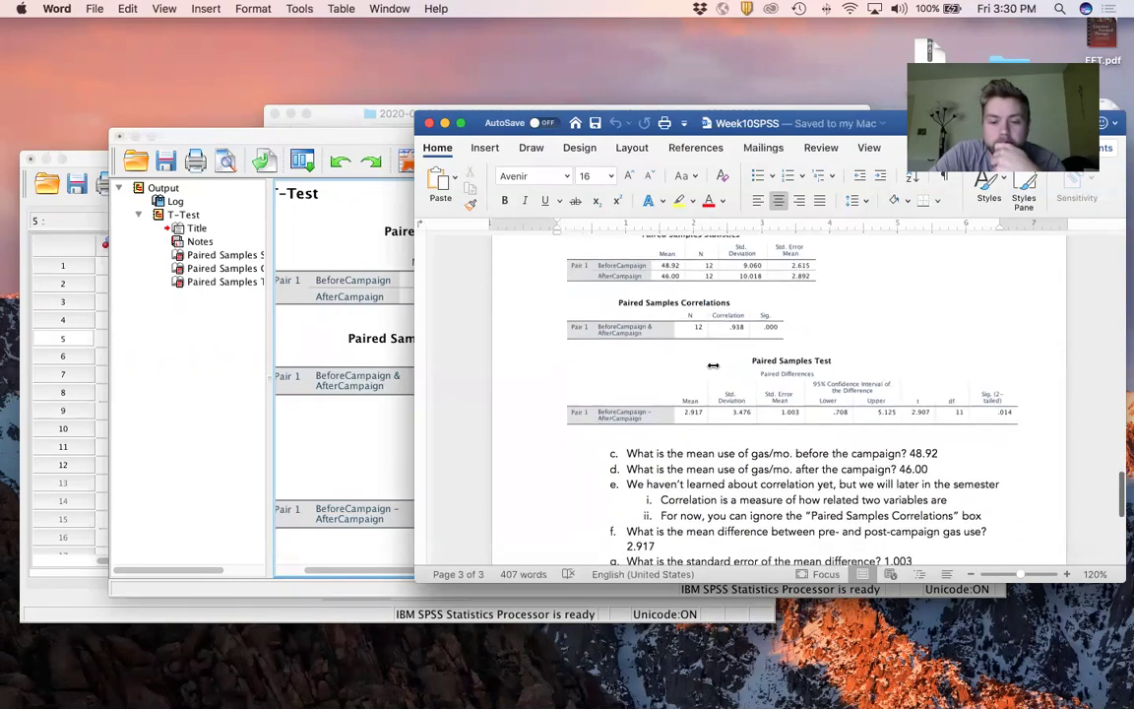
scroll(712, 366, "down", 2)
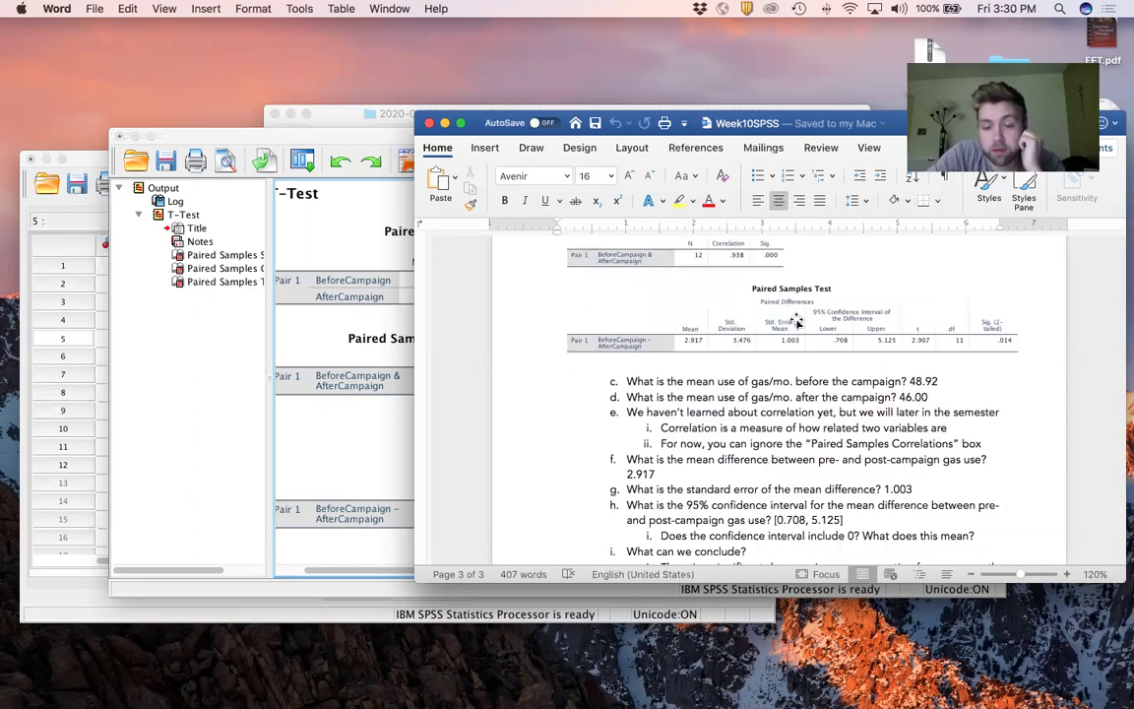
scroll(738, 431, "down", 2)
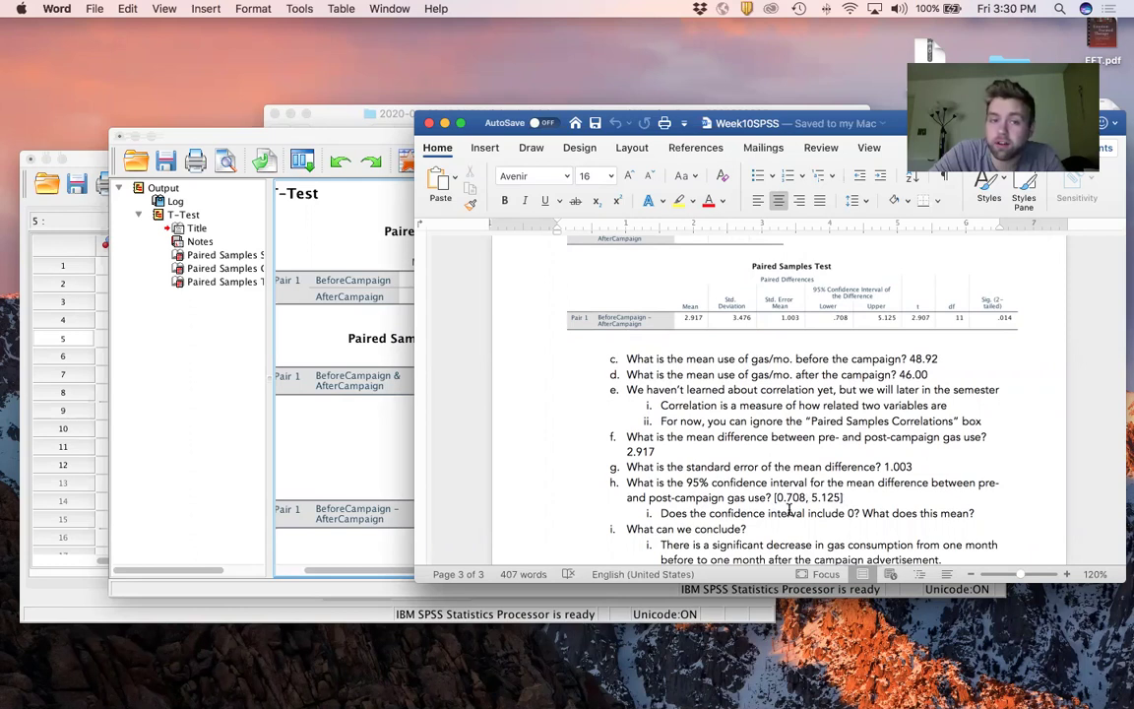
- Revisit the hypotheses in the worksheet and read the conclusion with its reported t-test result under question i
scroll(789, 509, "up", 15)
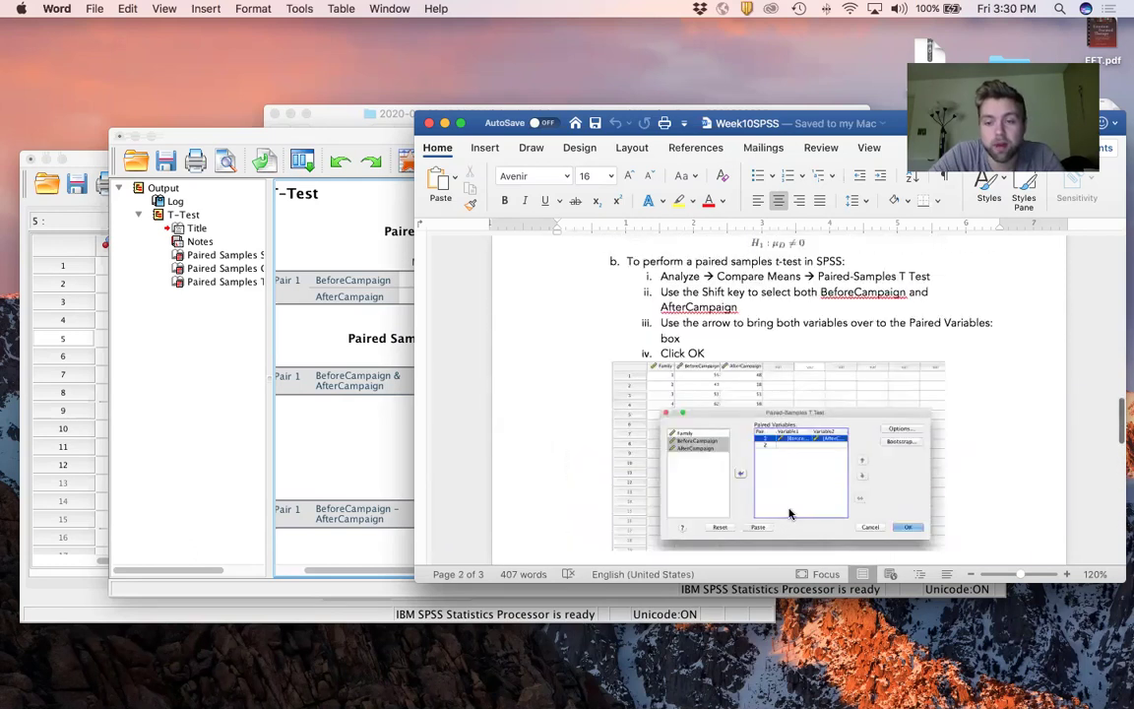
scroll(748, 419, "down", 10)
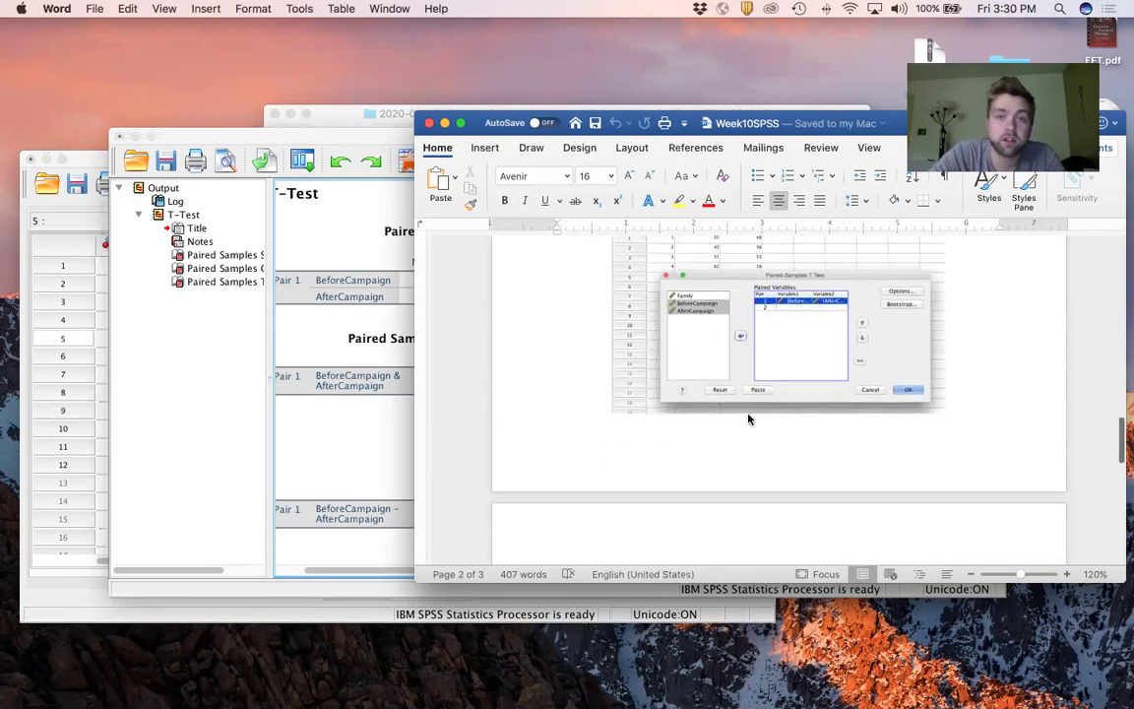
scroll(748, 420, "down", 5)
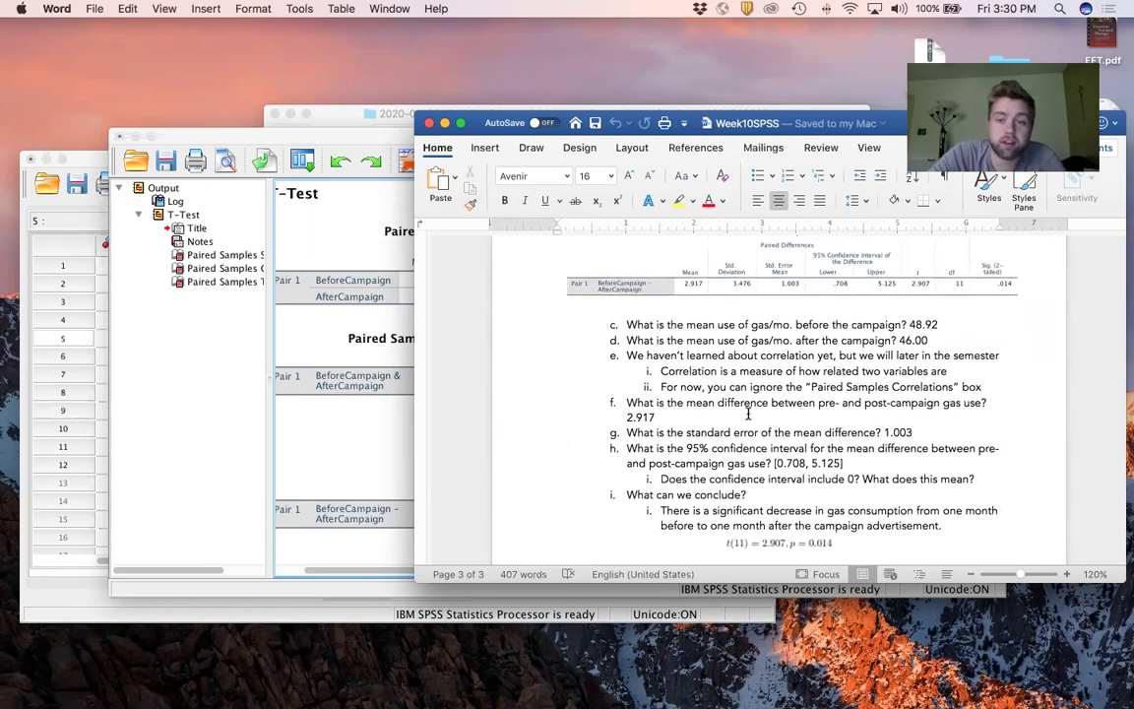
scroll(685, 483, "down", 2)
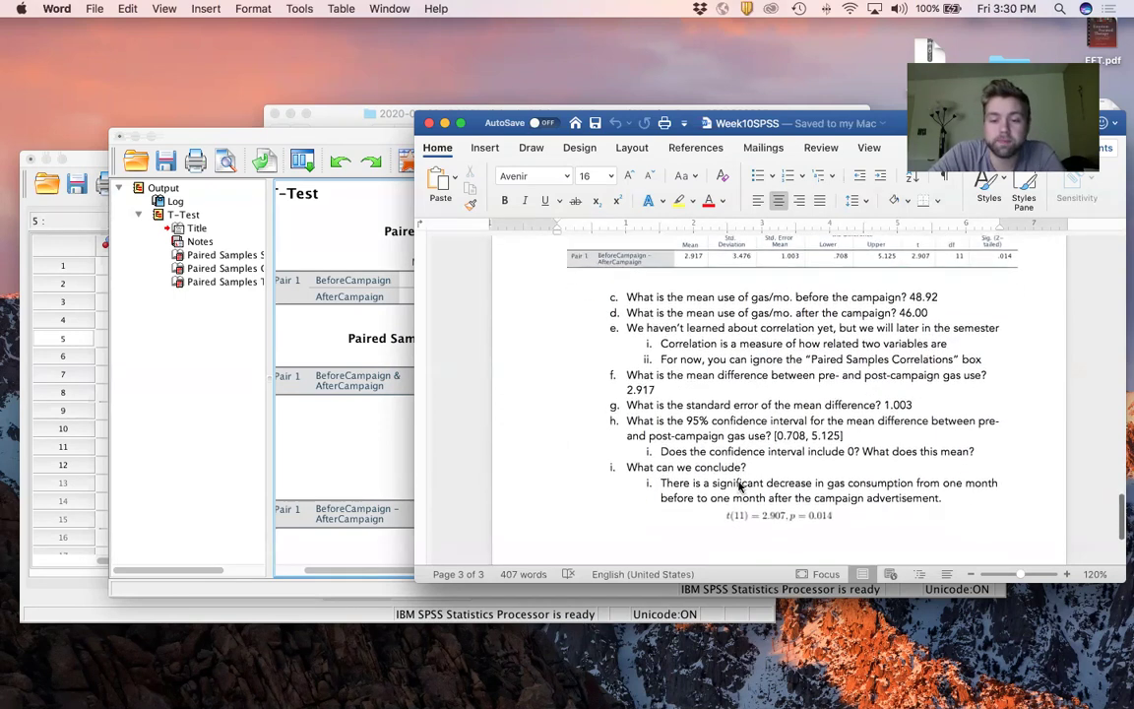
scroll(677, 492, "down", 4)
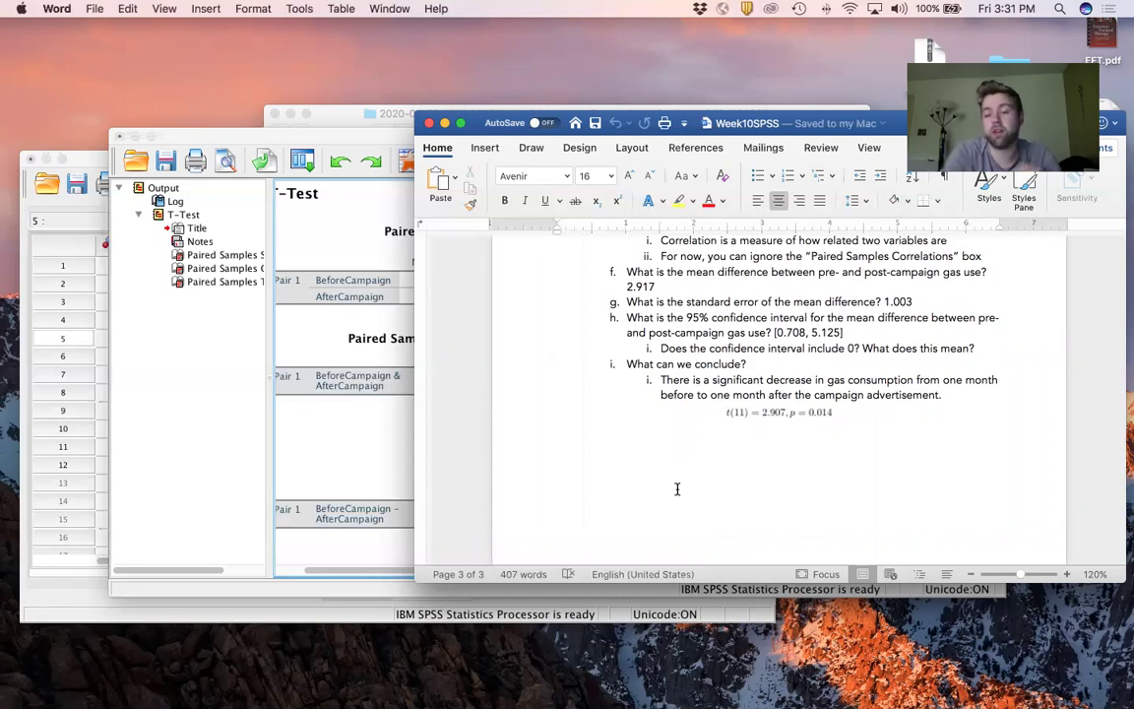
- Review the worksheet once more, from the output tables back to the introduction, then questions a and b
scroll(677, 489, "up", 6)
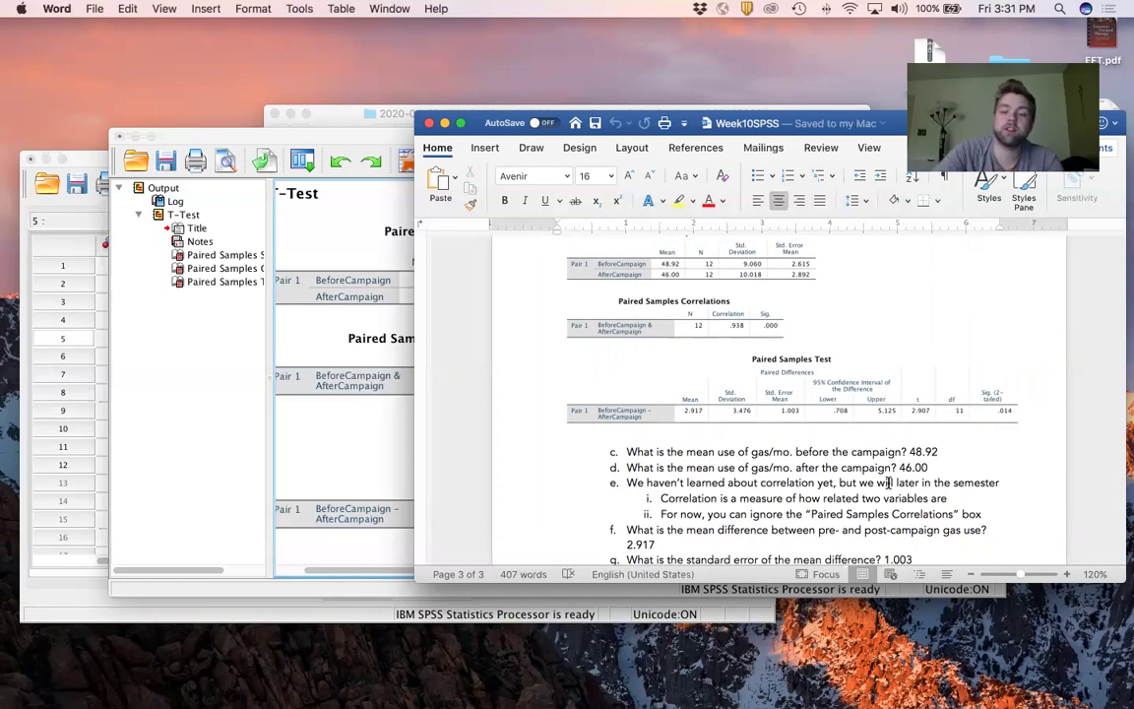
scroll(889, 485, "down", 15)
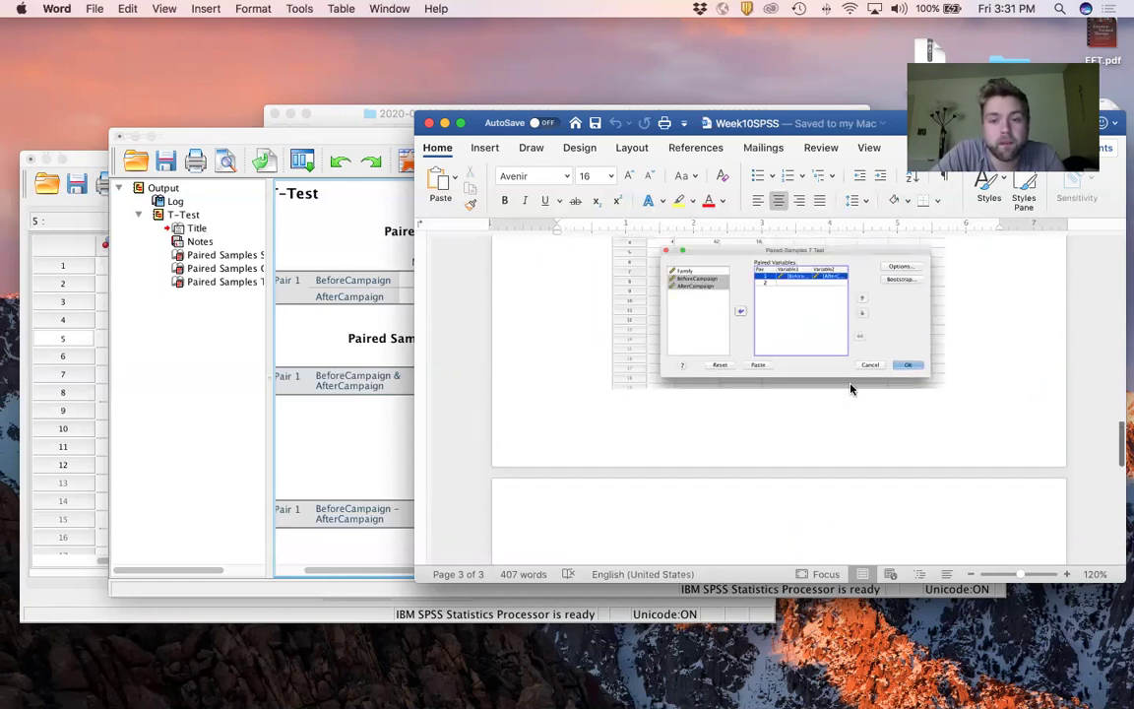
scroll(852, 404, "up", 20)
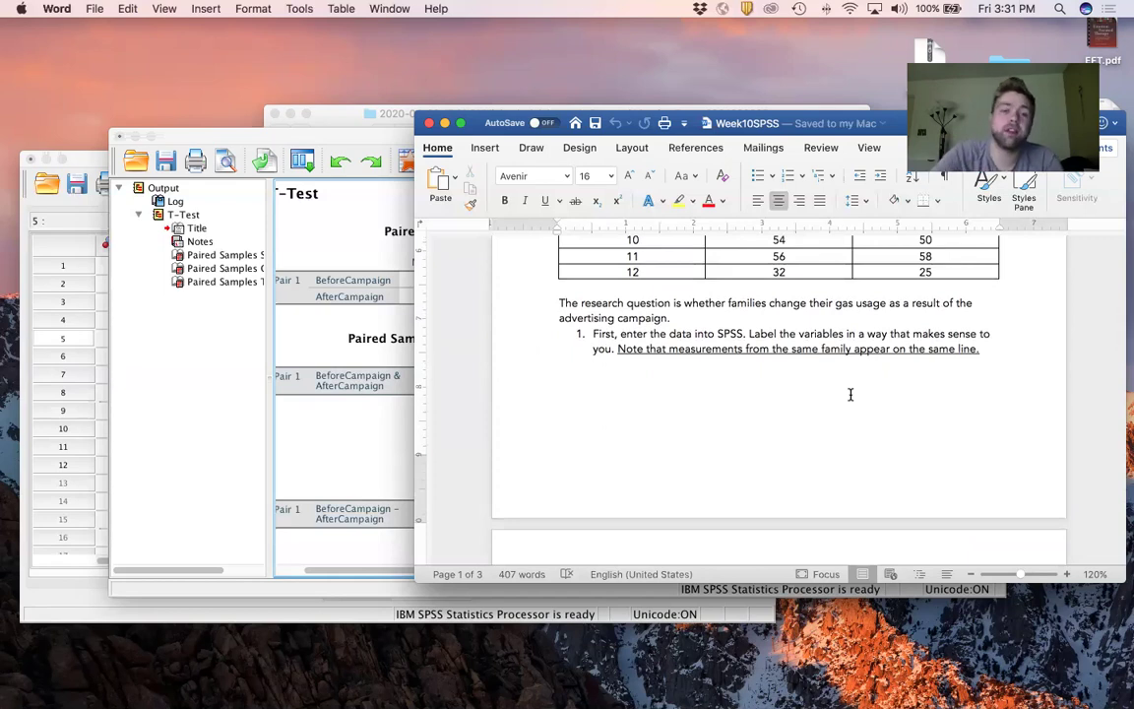
scroll(759, 351, "up", 8)
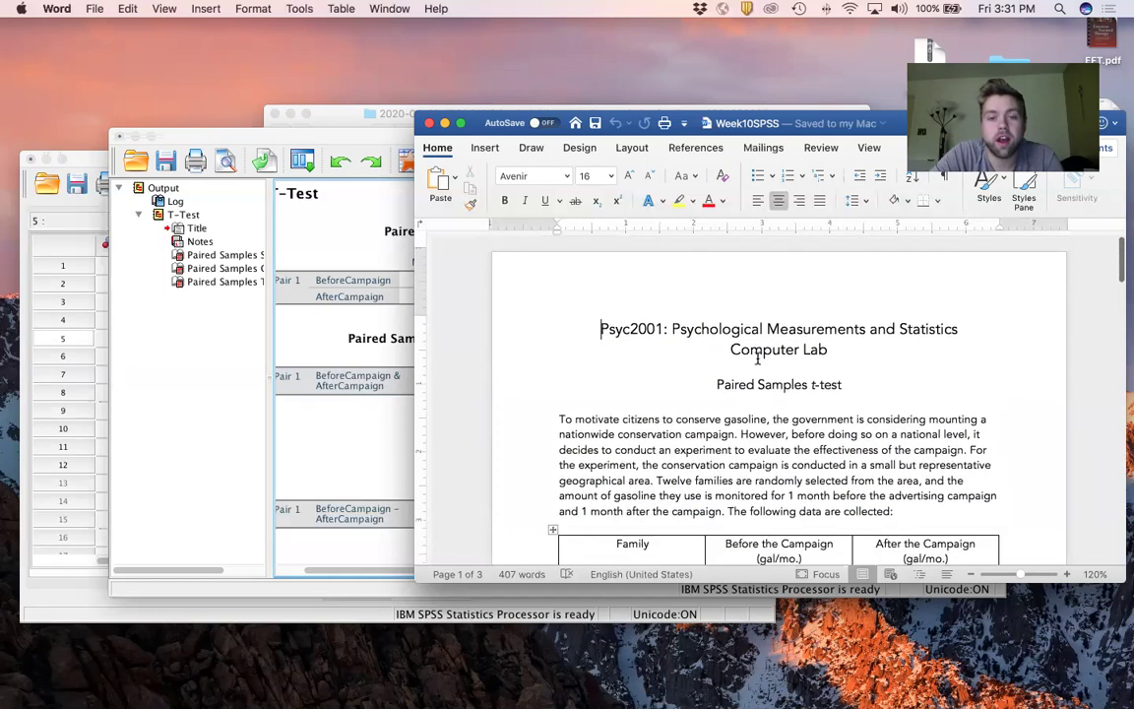
scroll(756, 358, "down", 8)
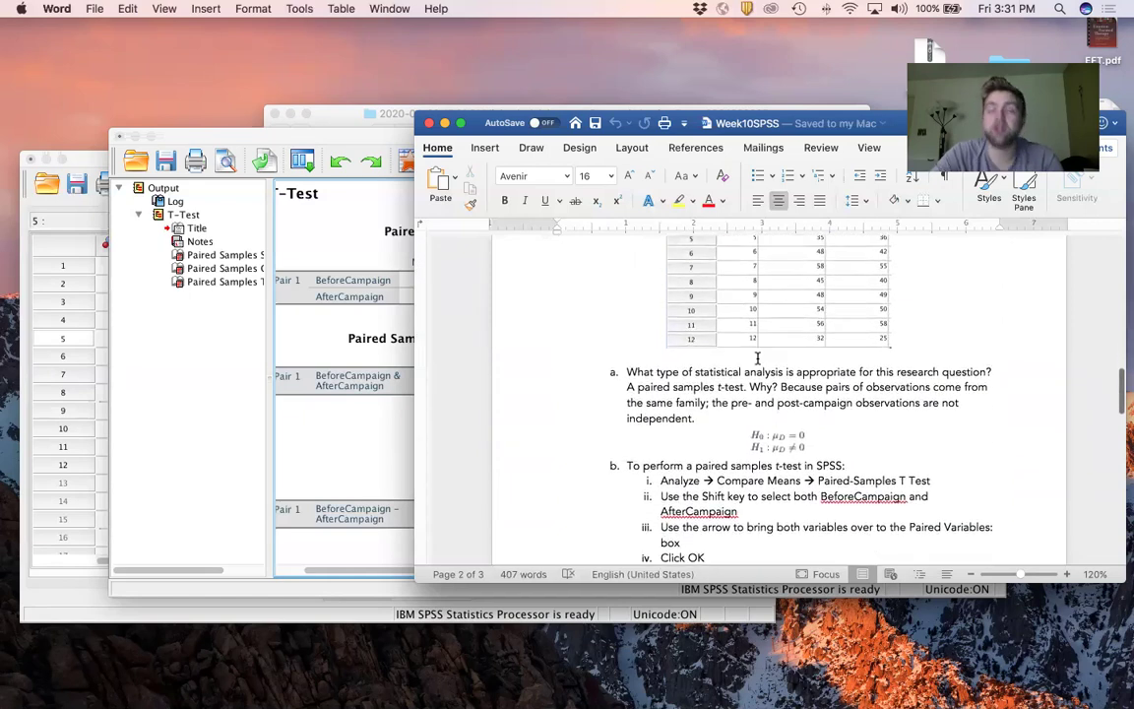